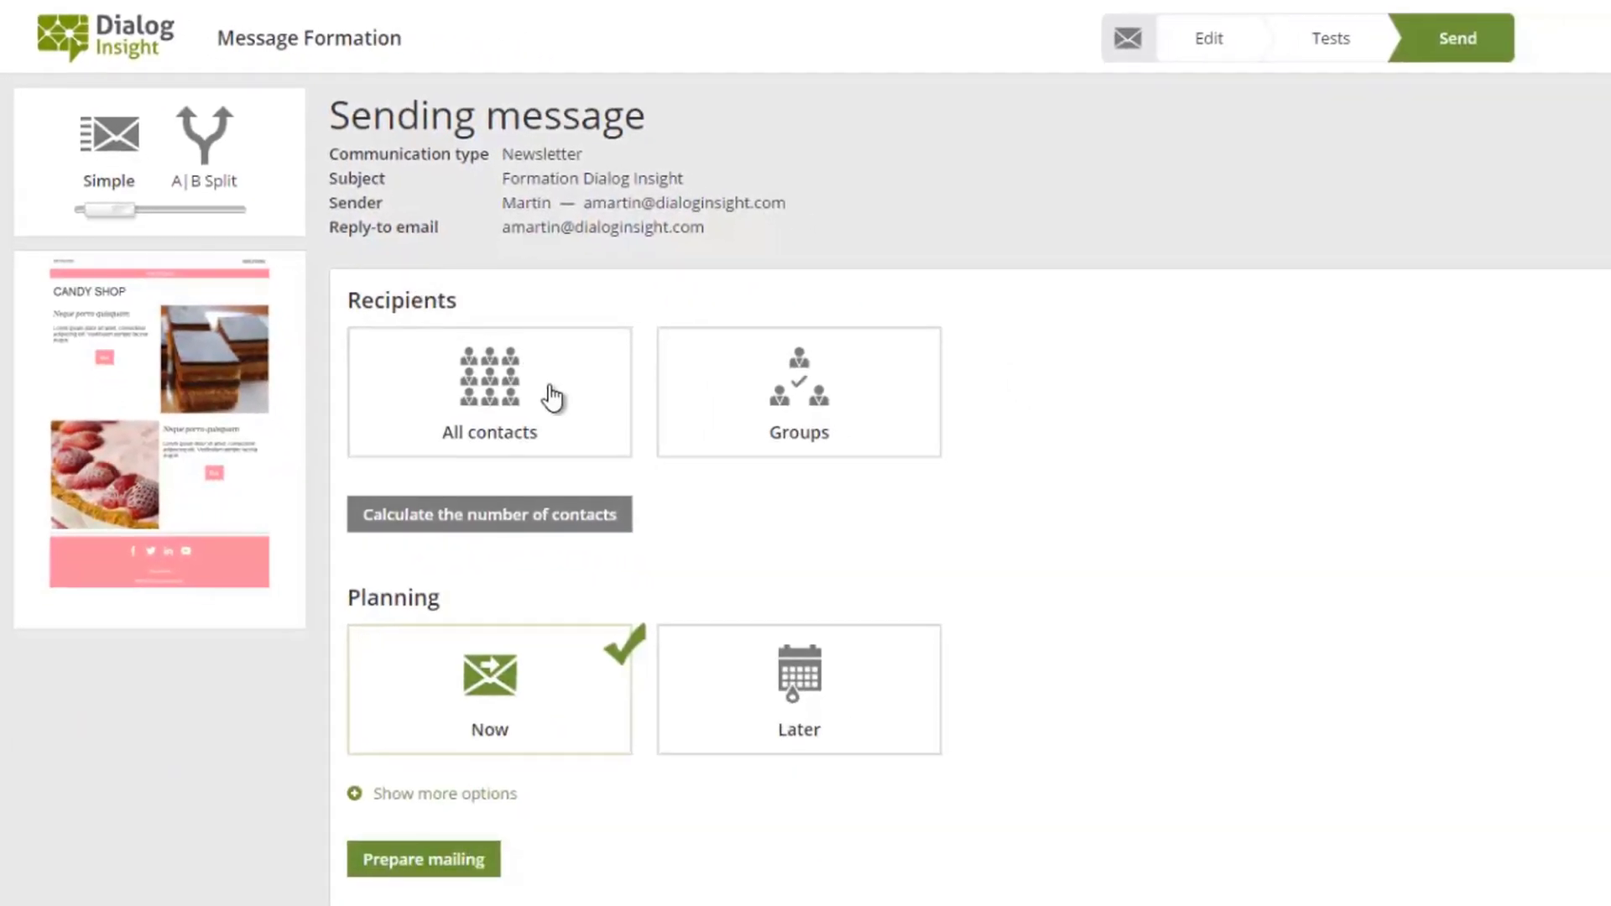
- Target the Client and Prospect groups as recipients and calculate the number of contacts
click(552, 397)
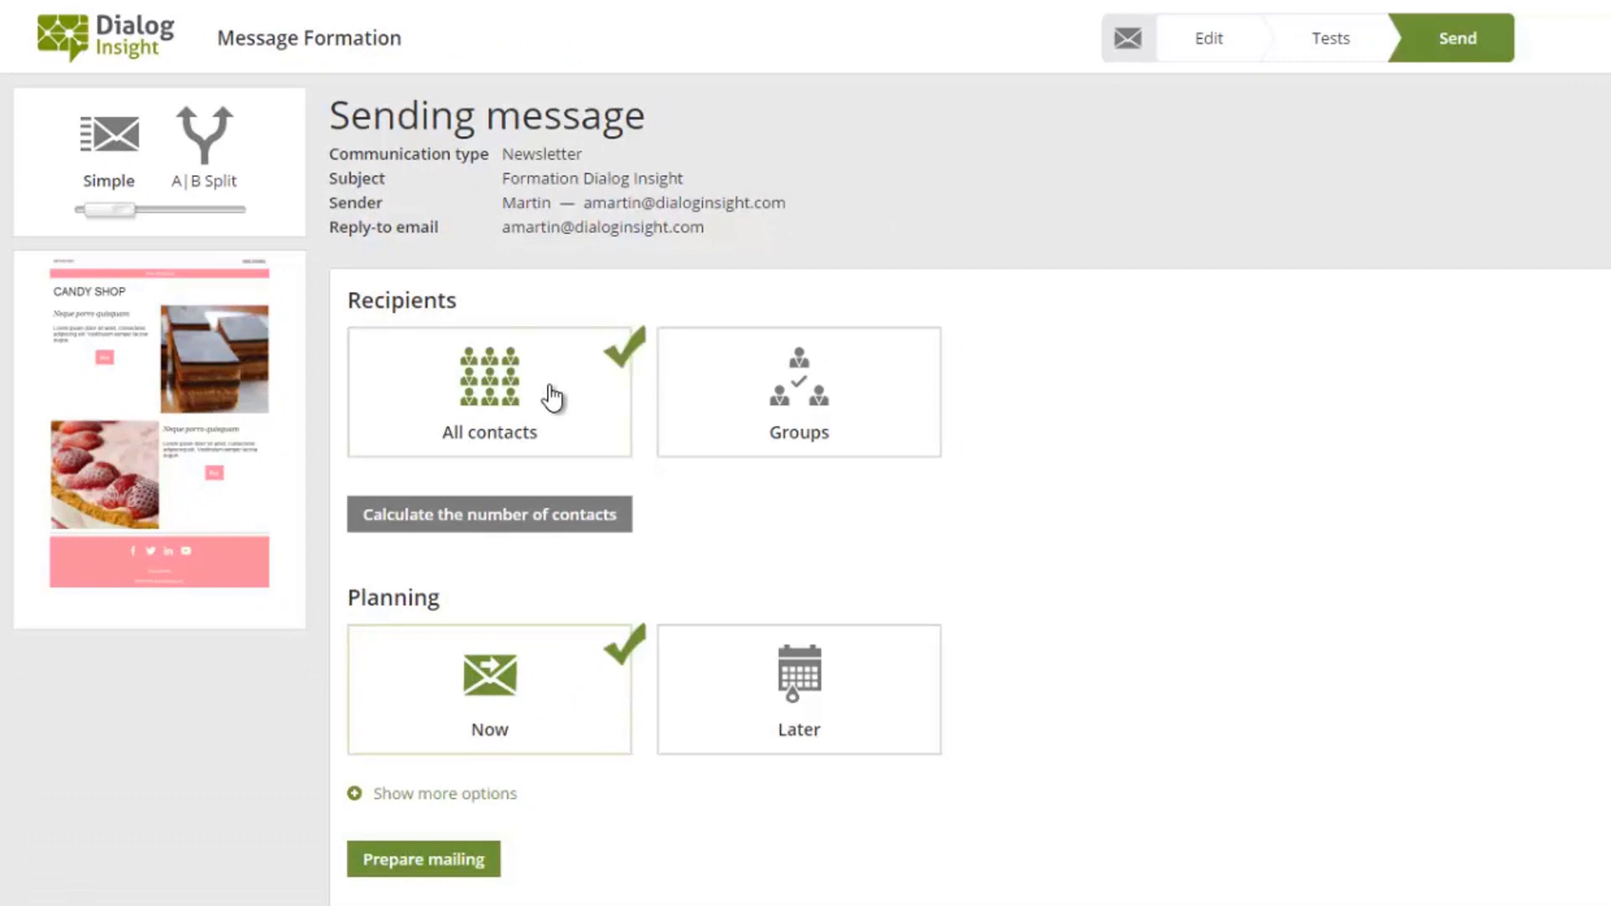
click(705, 403)
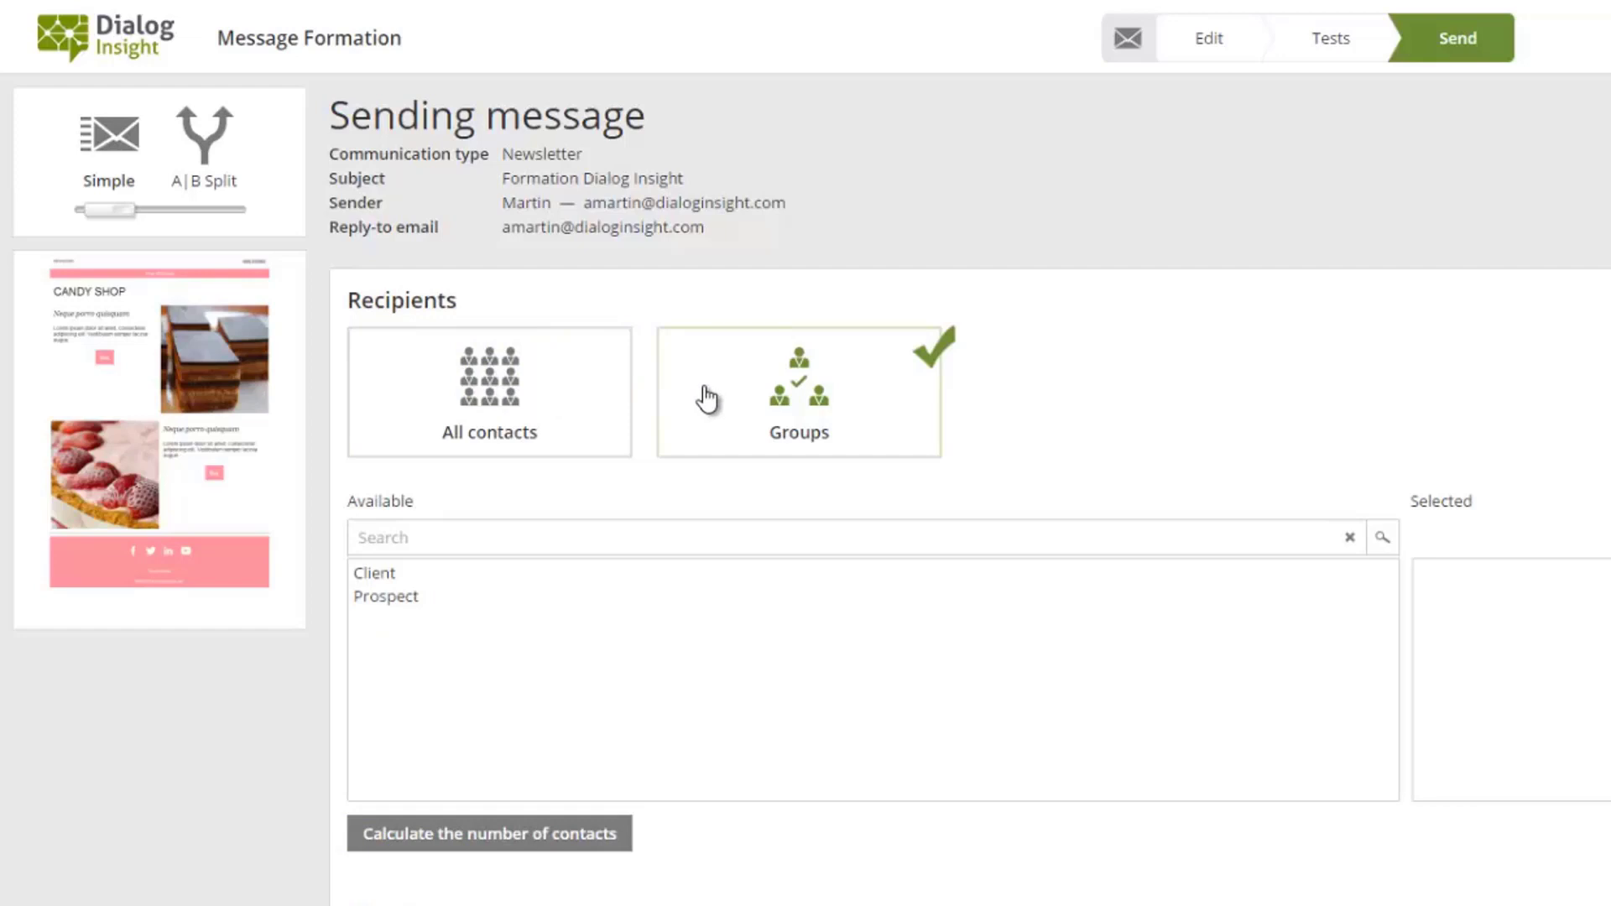
click(576, 530)
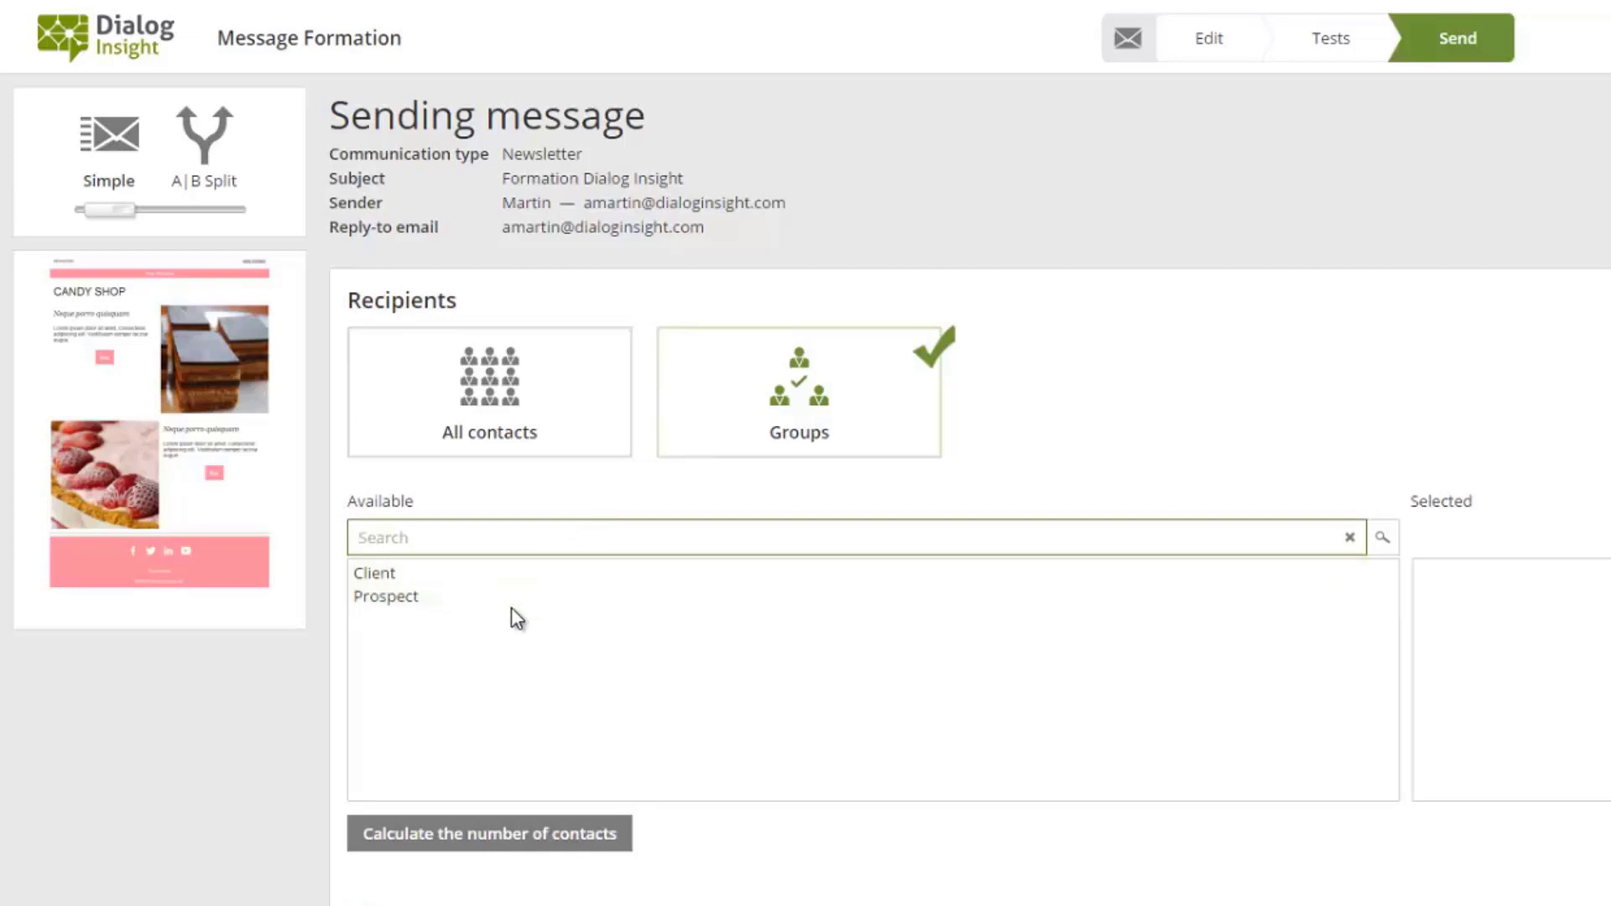
mouse_move(511, 607)
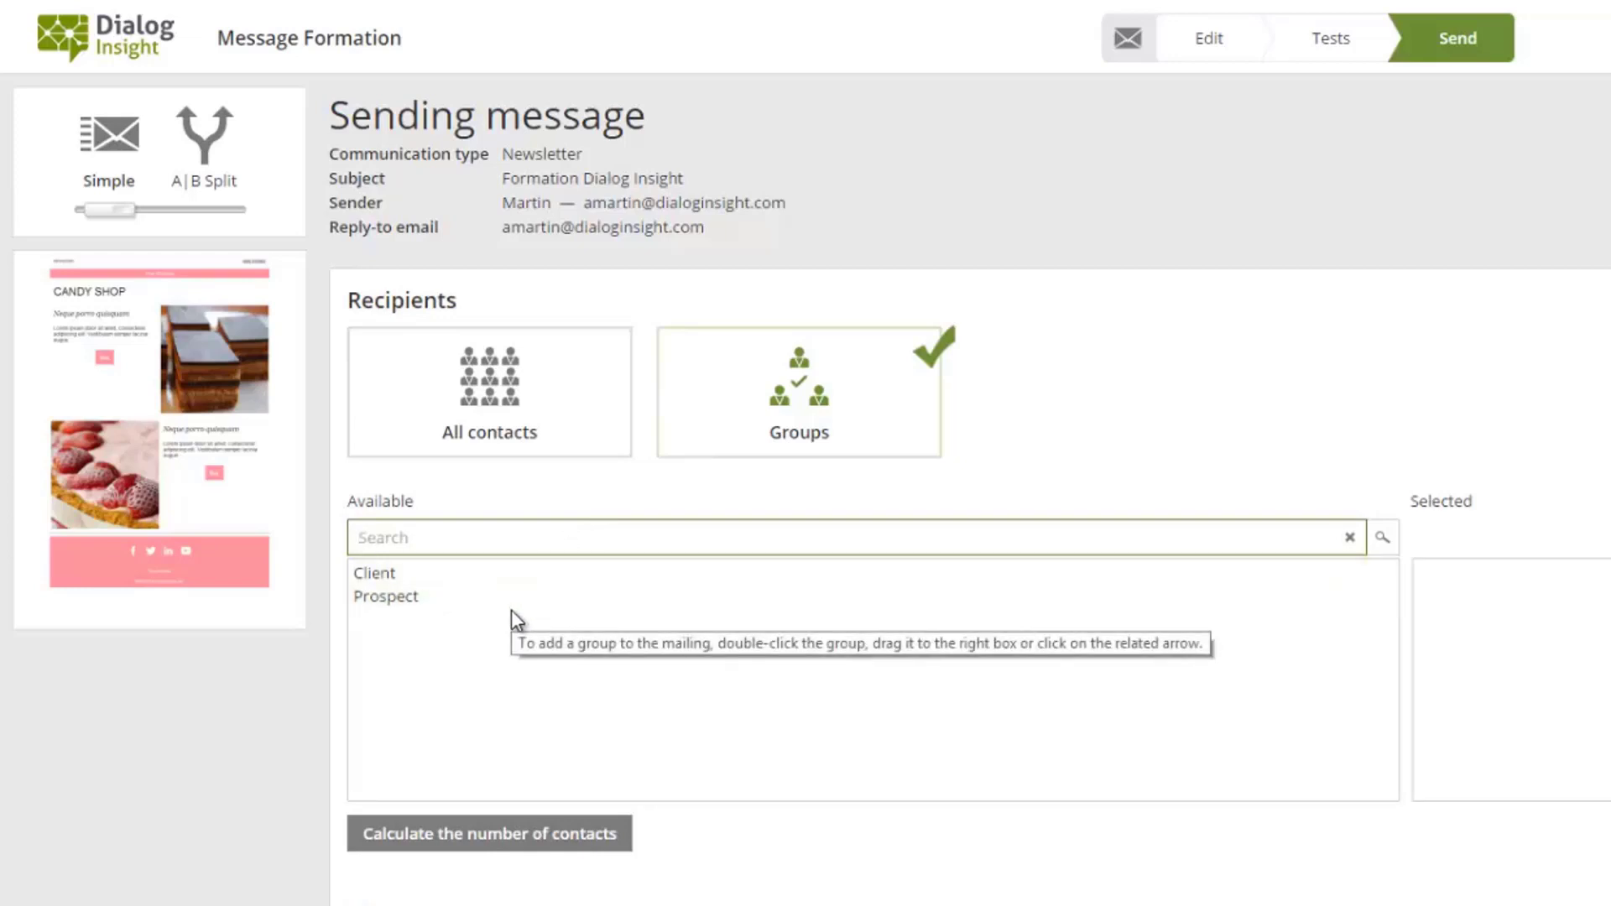
click(473, 630)
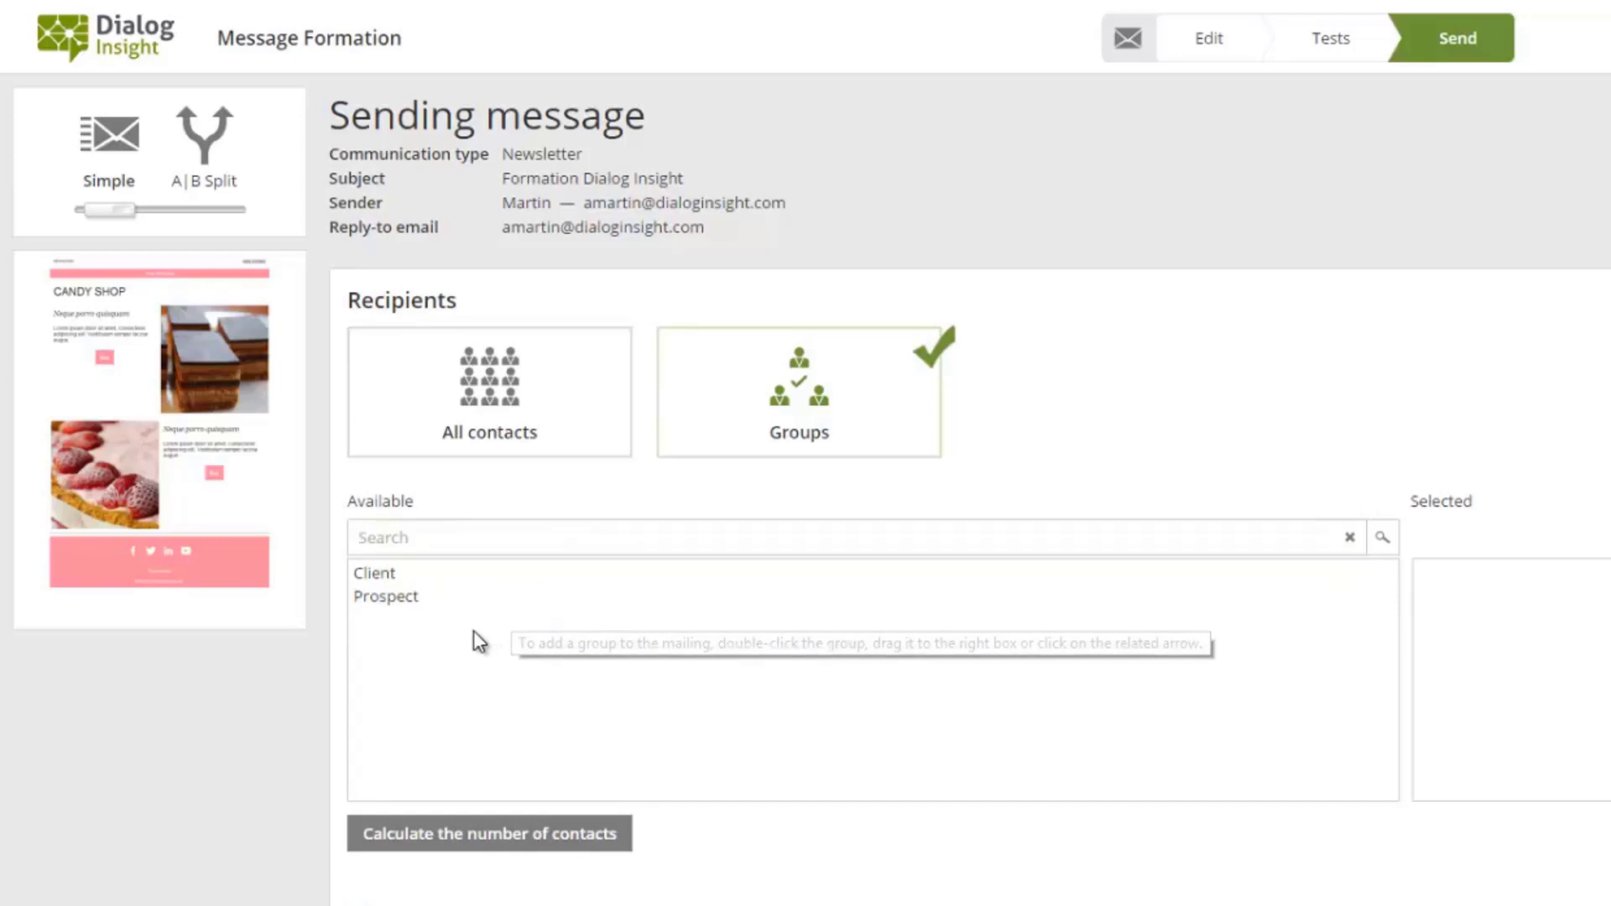
double_click(438, 572)
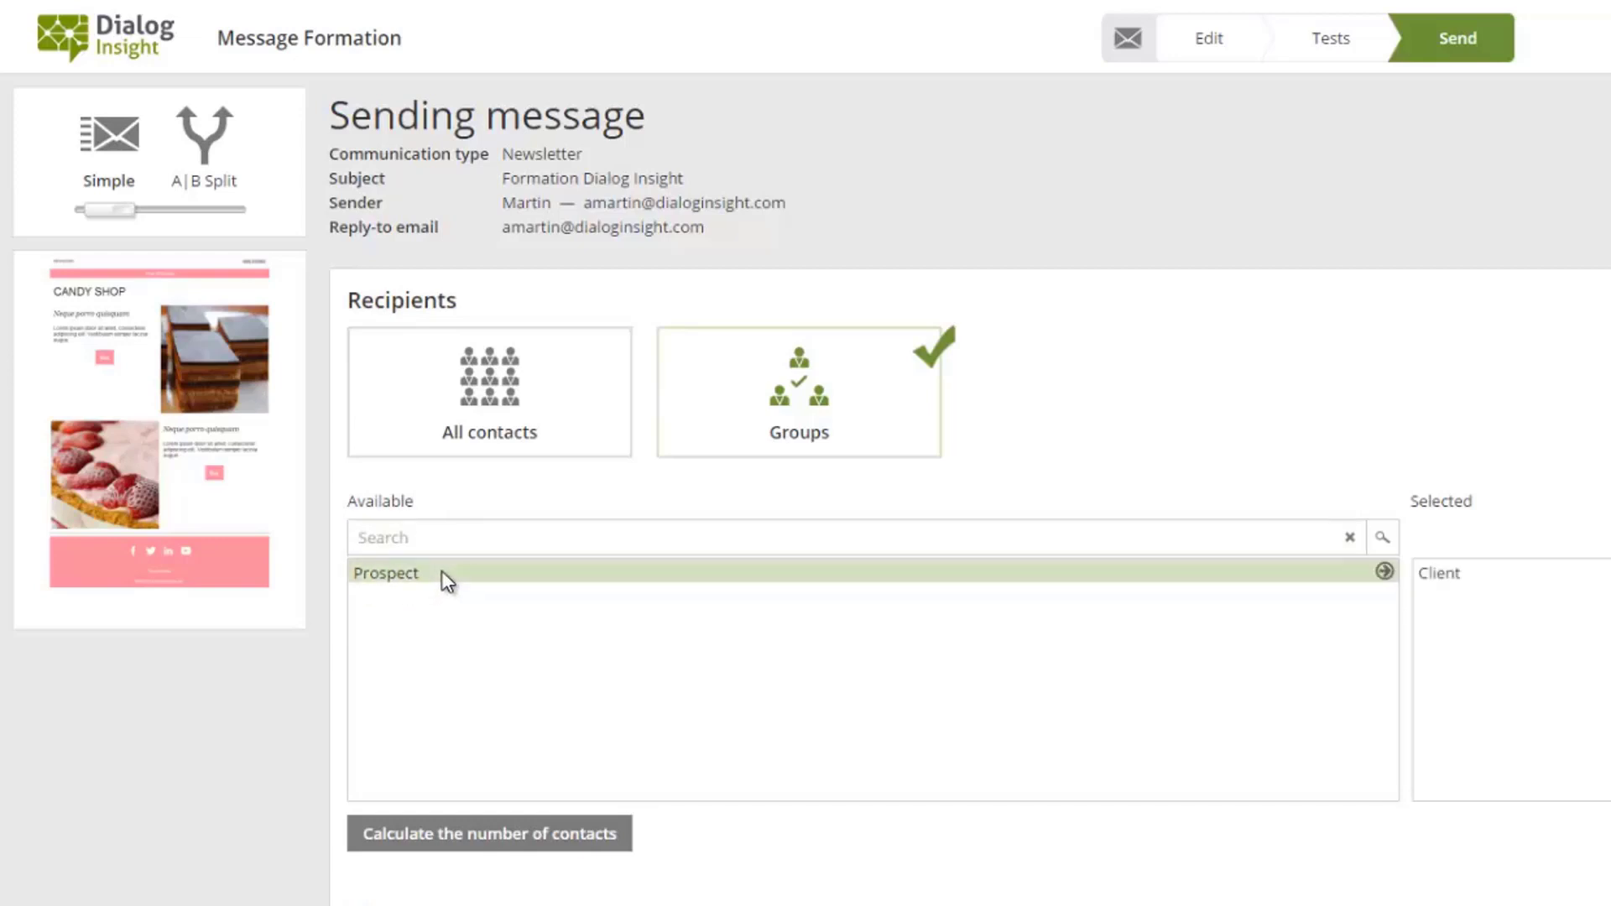
click(1383, 571)
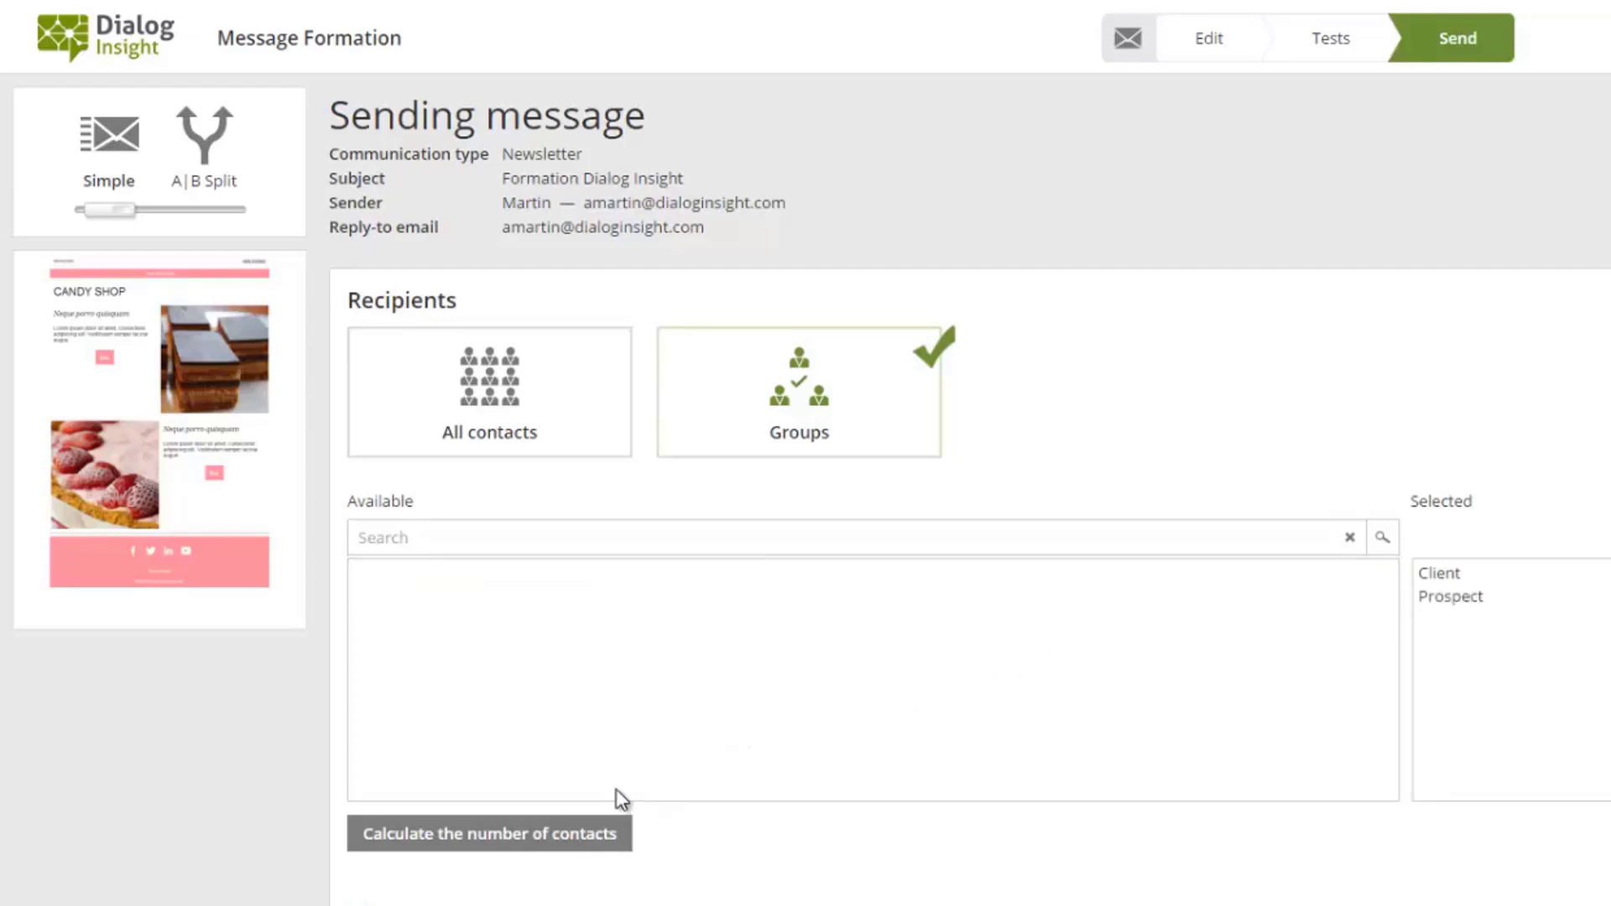
click(505, 839)
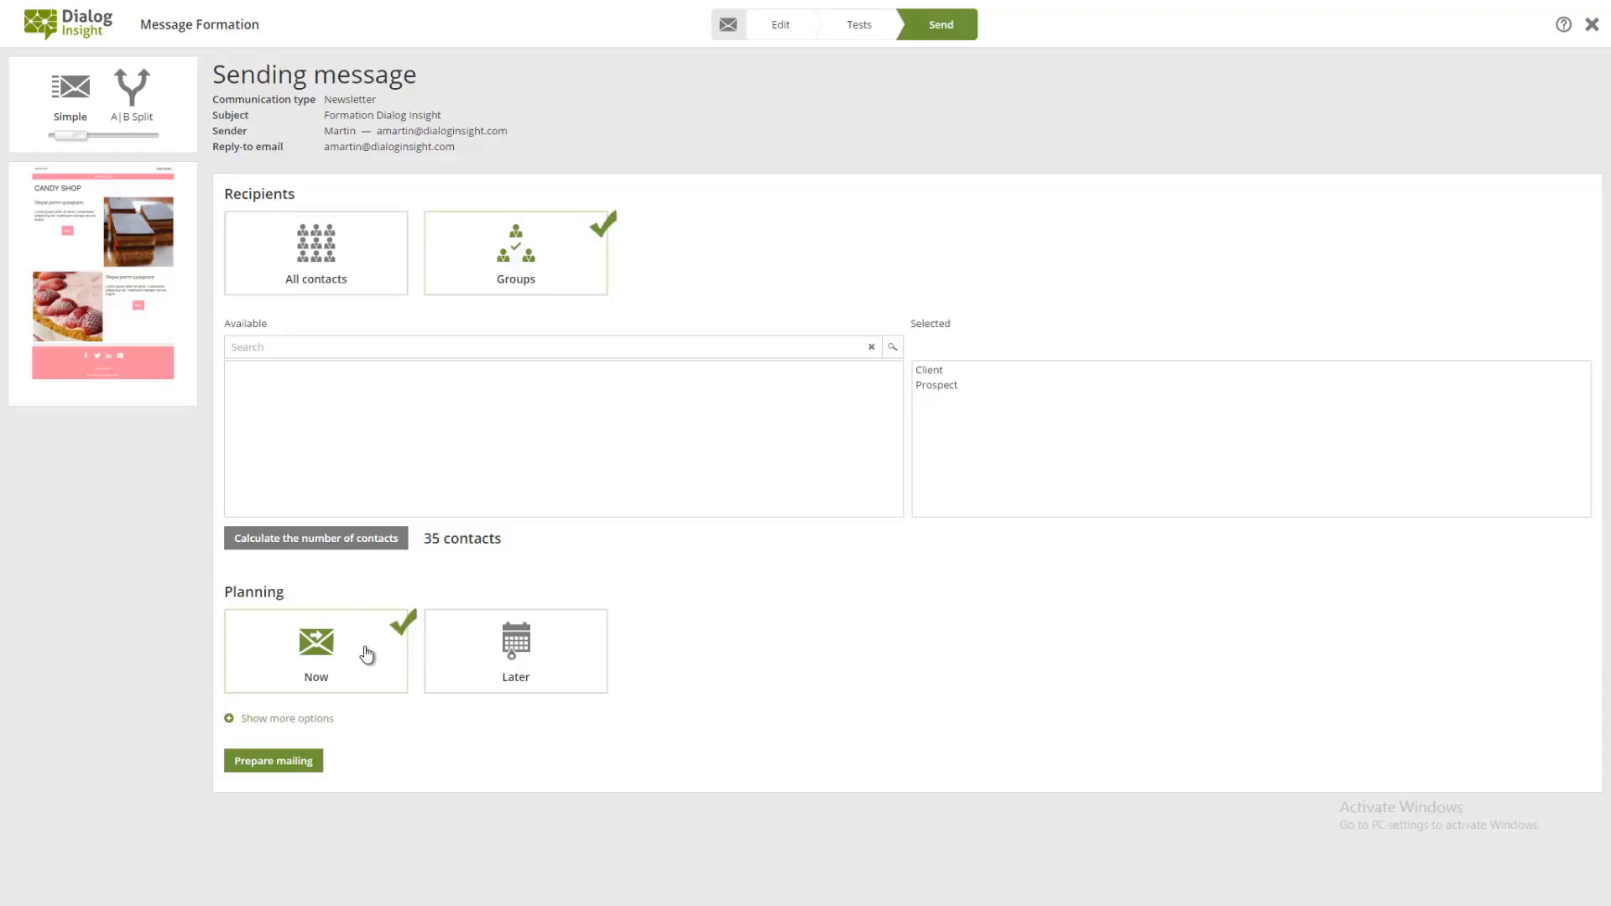
- Plan the mailing for later delivery at 15:39, with the time zone set according to the contact
click(461, 655)
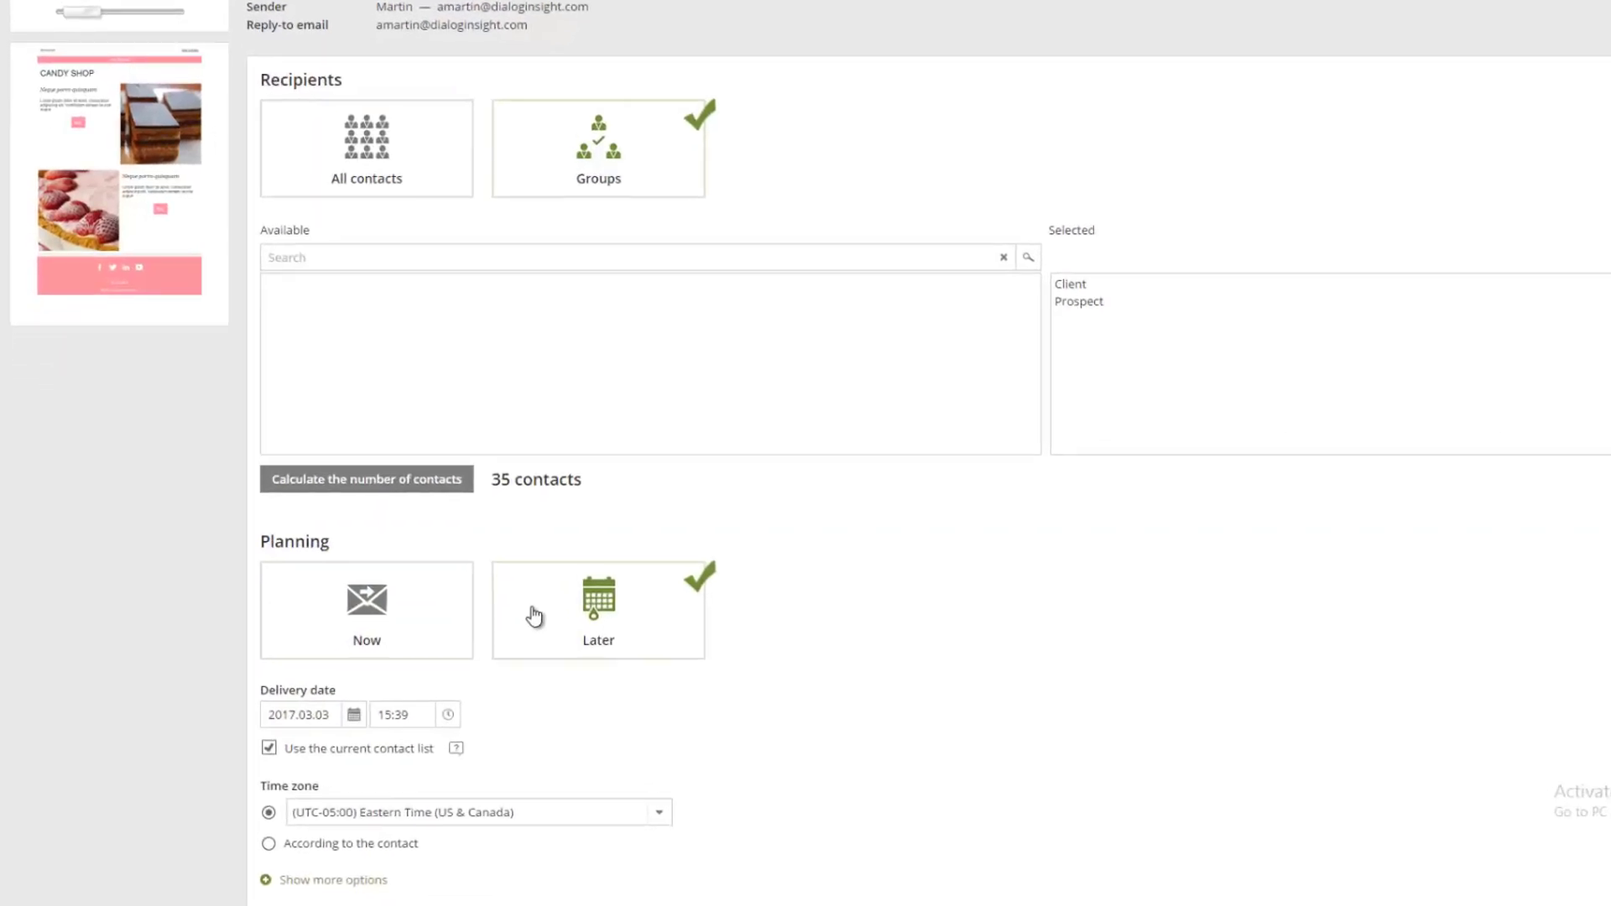
scroll(603, 567, down, 2)
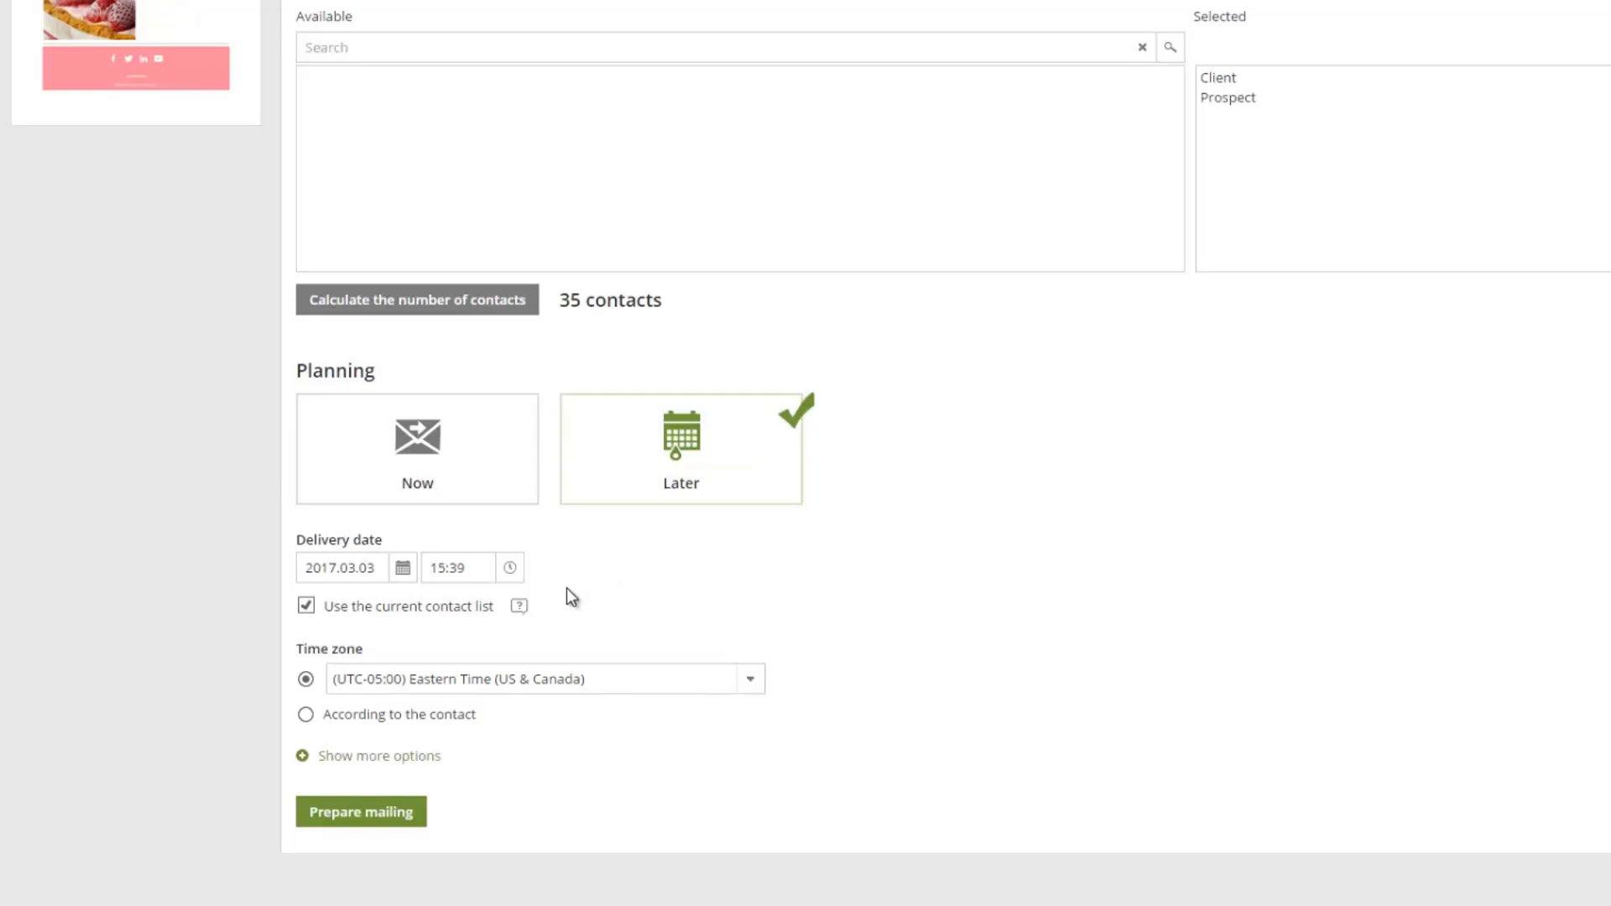
click(402, 571)
click(402, 570)
click(509, 570)
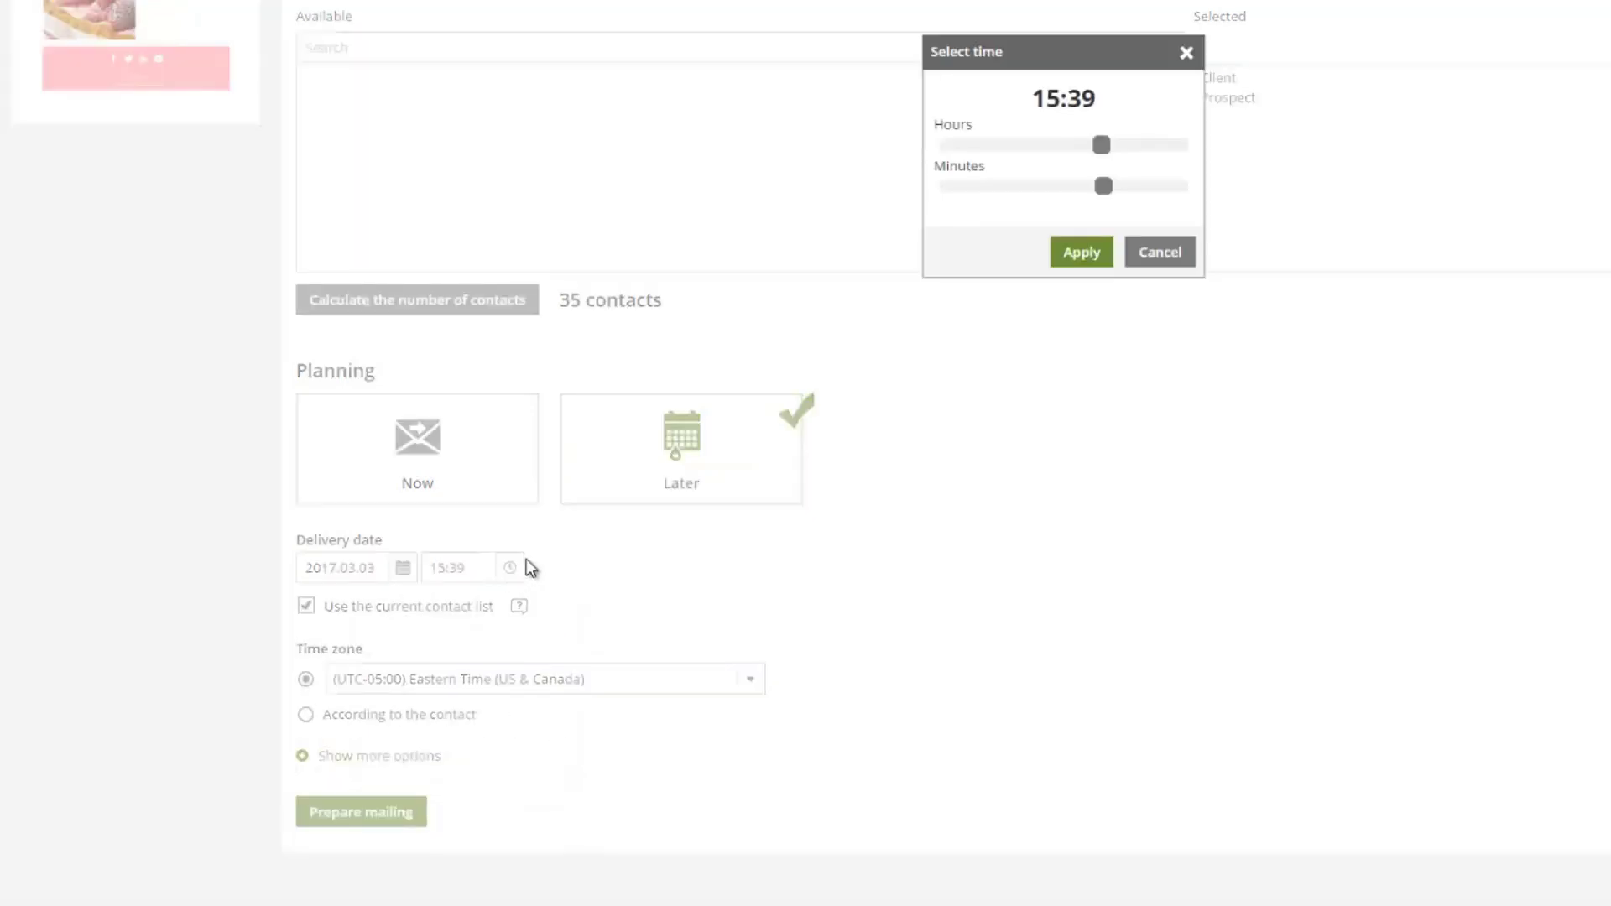
click(1086, 256)
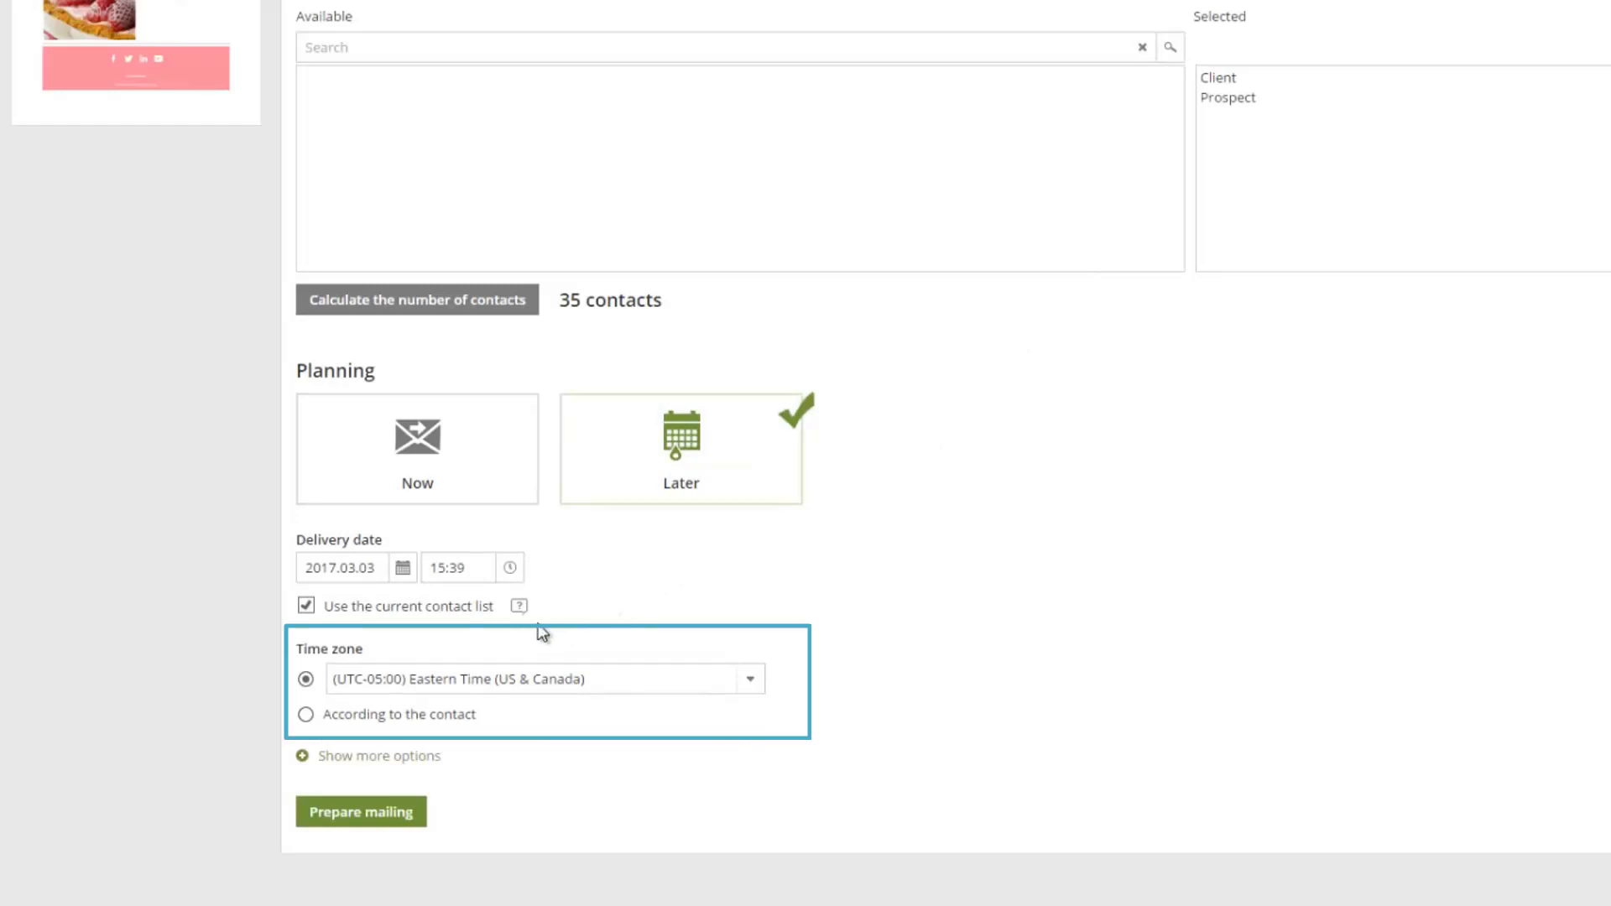
click(305, 715)
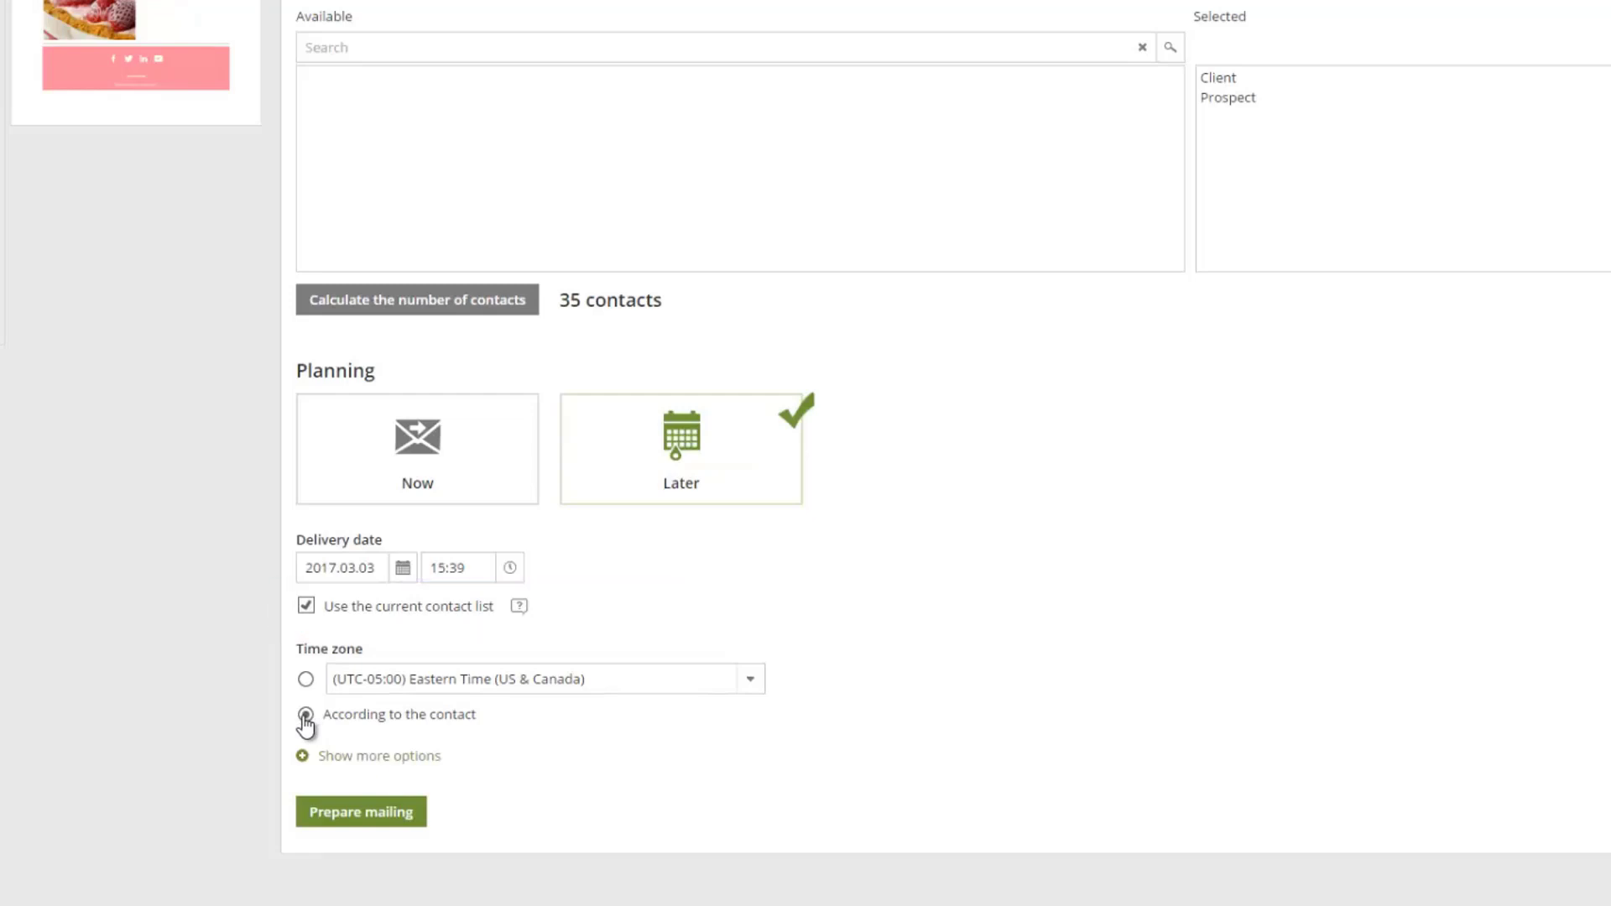
- Try controlling the delivery rate with a maximum of 1 message per hour and with a total duration of 1 hour
click(304, 756)
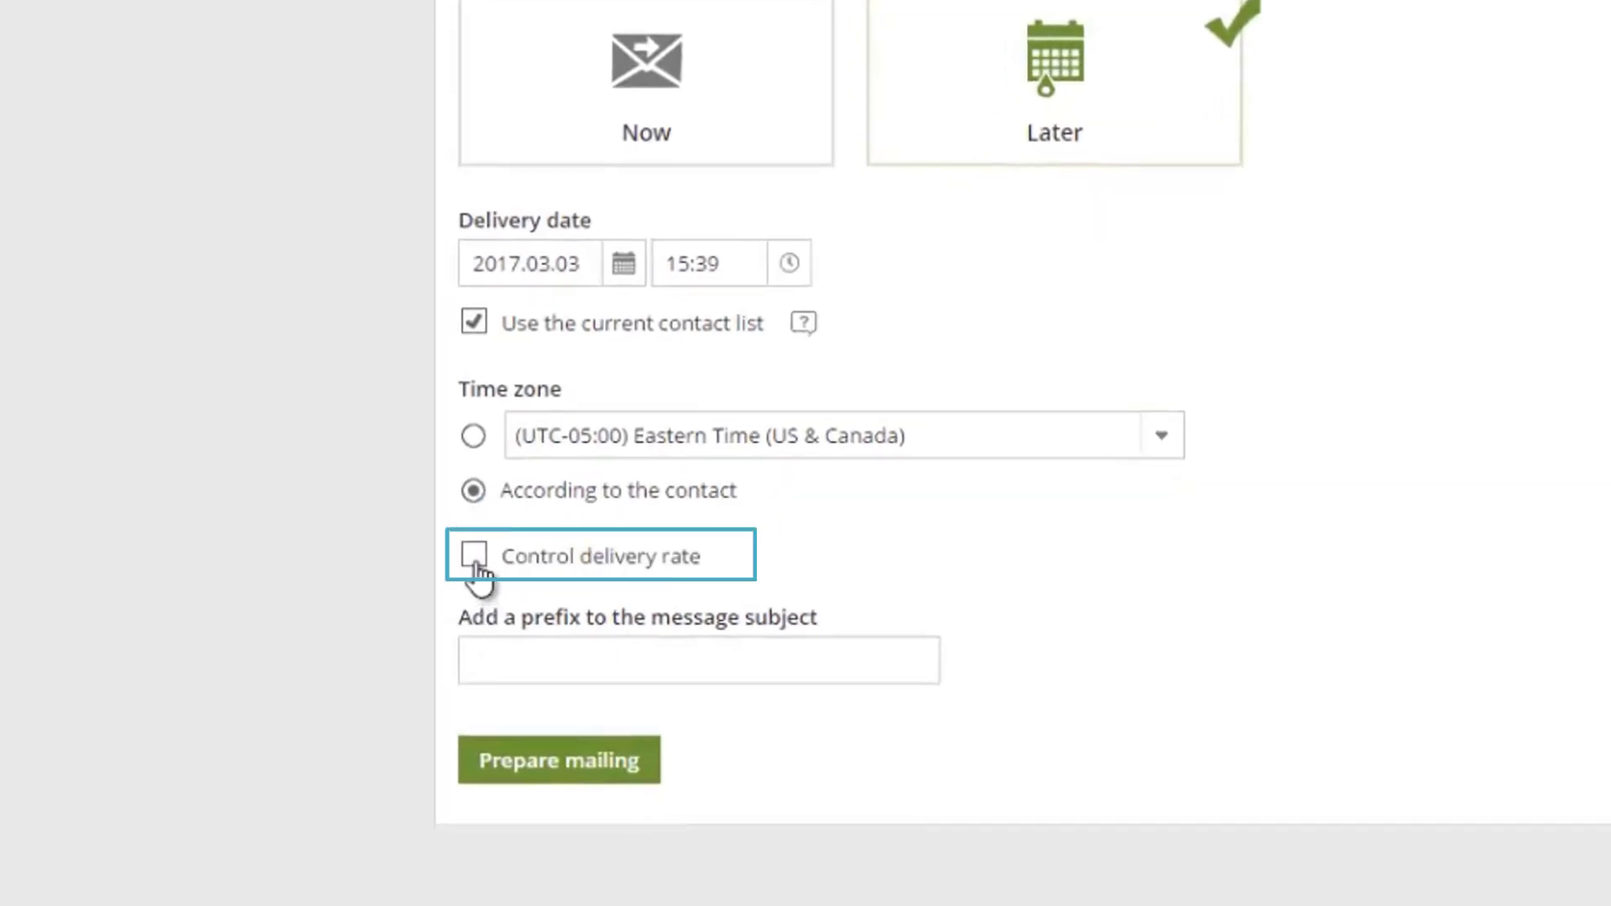
click(475, 557)
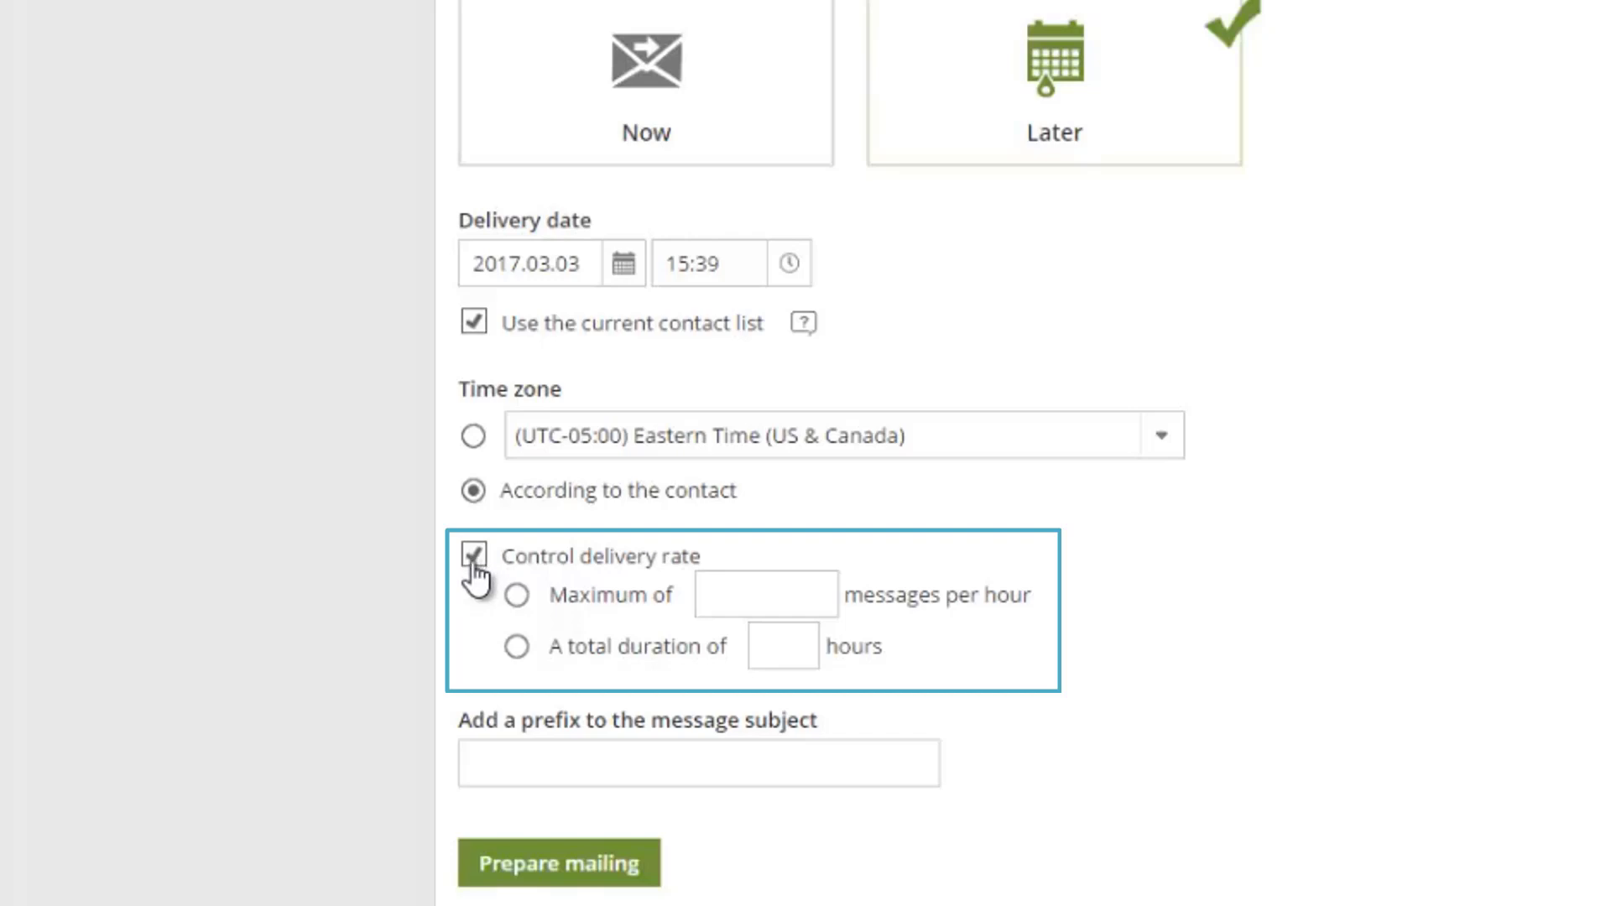
click(517, 597)
click(794, 597)
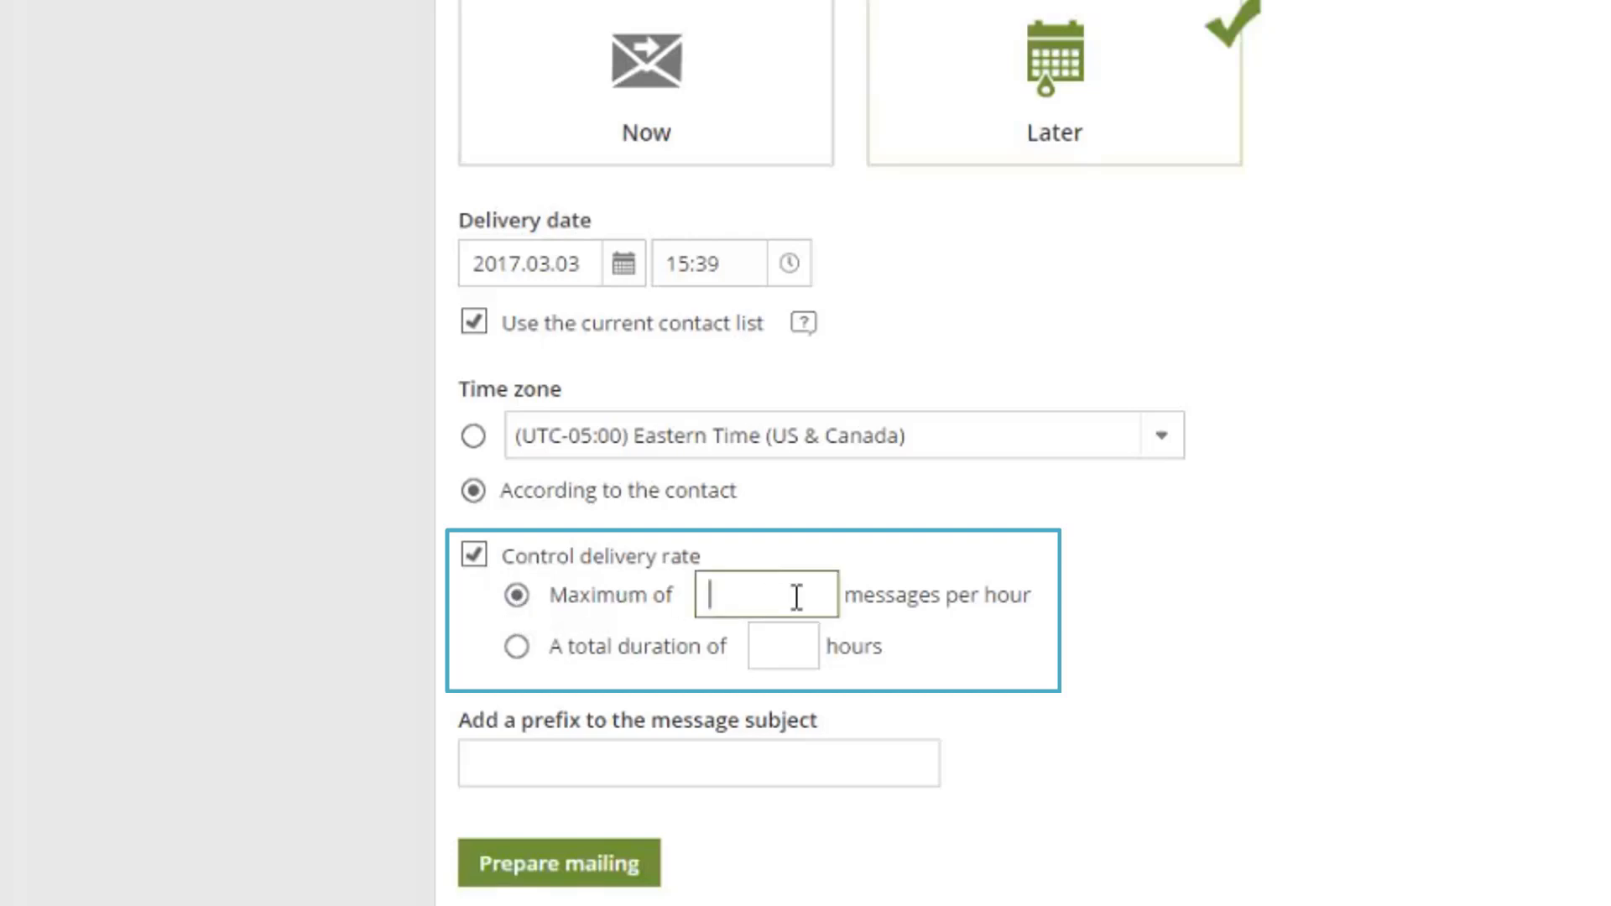
text(1)
click(517, 648)
click(765, 644)
text(1)
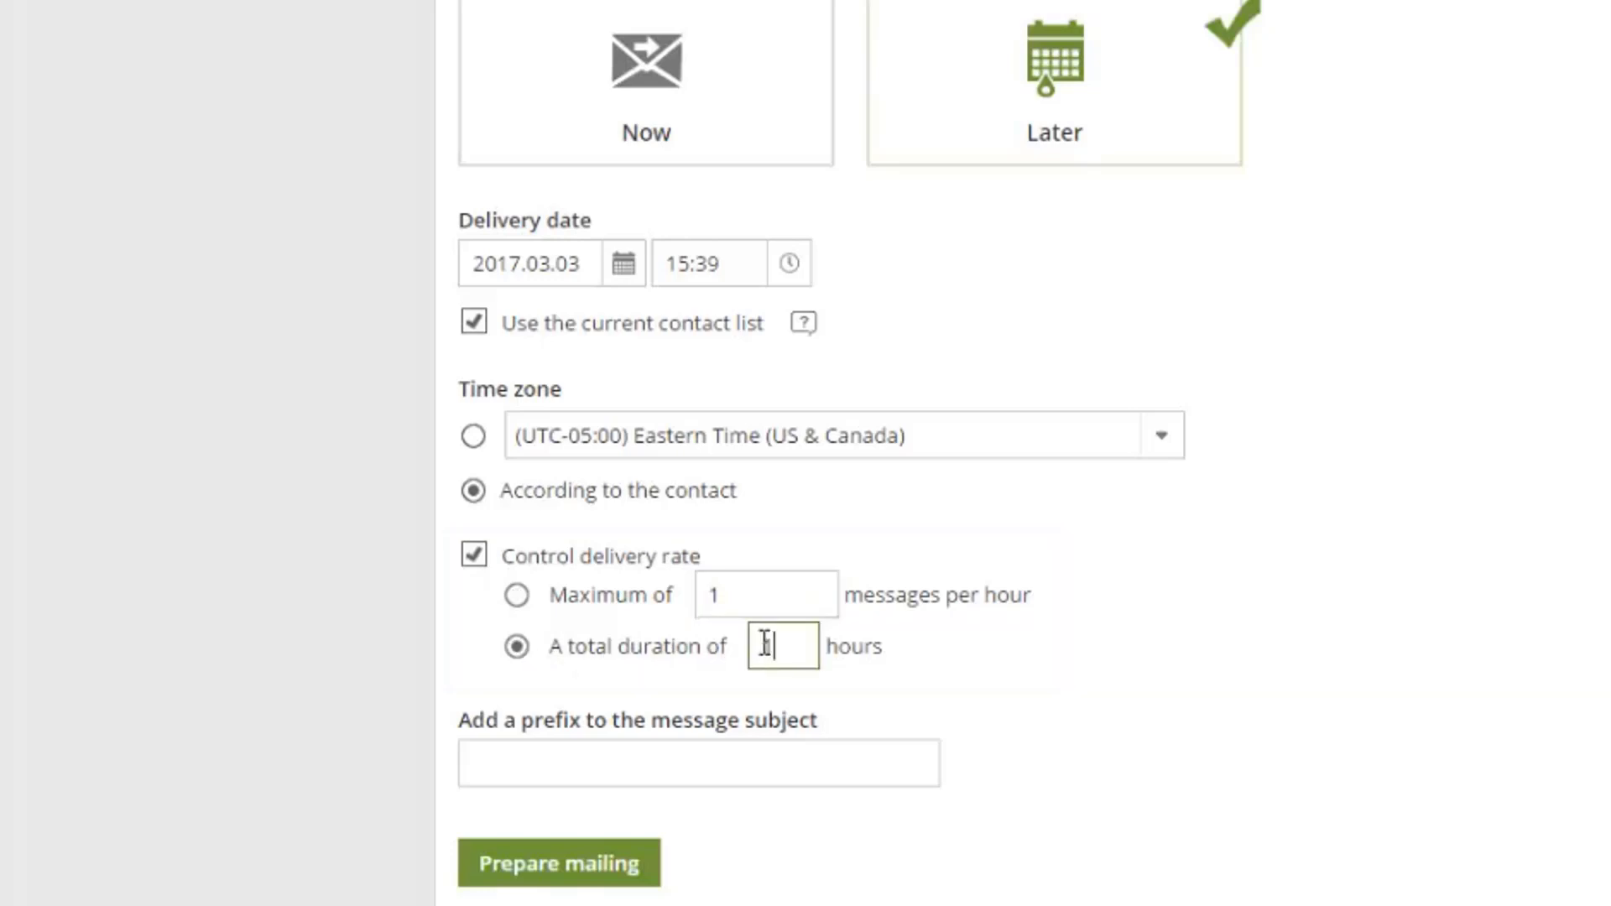
click(474, 564)
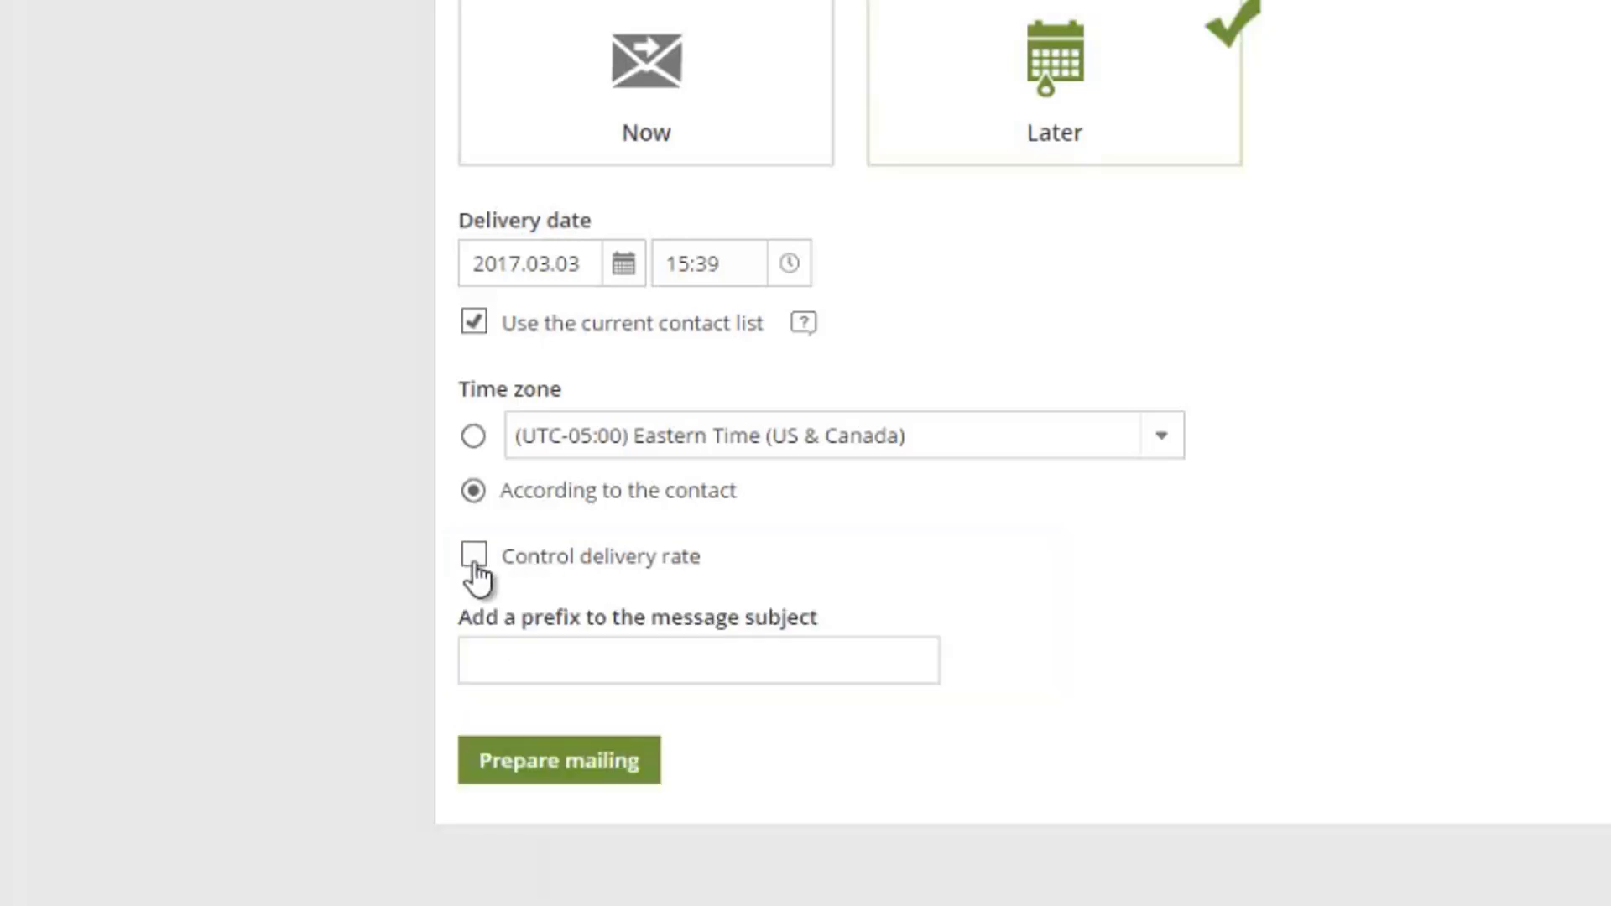
- Prepare the mailing, confirming the sending rights, and approve it for sending
click(543, 660)
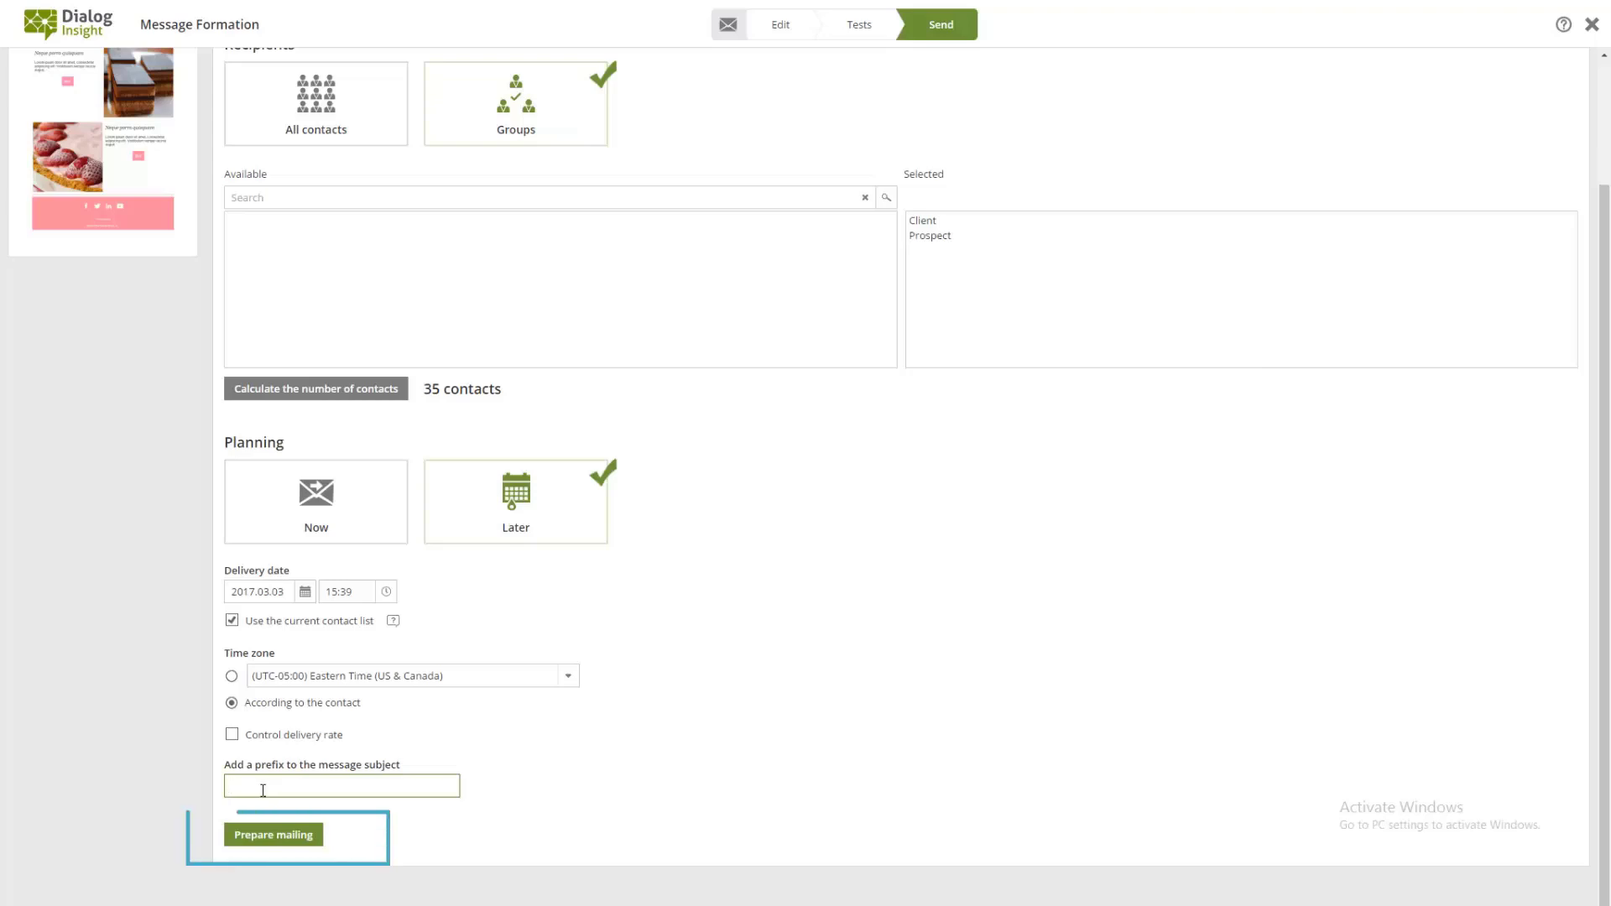
click(267, 837)
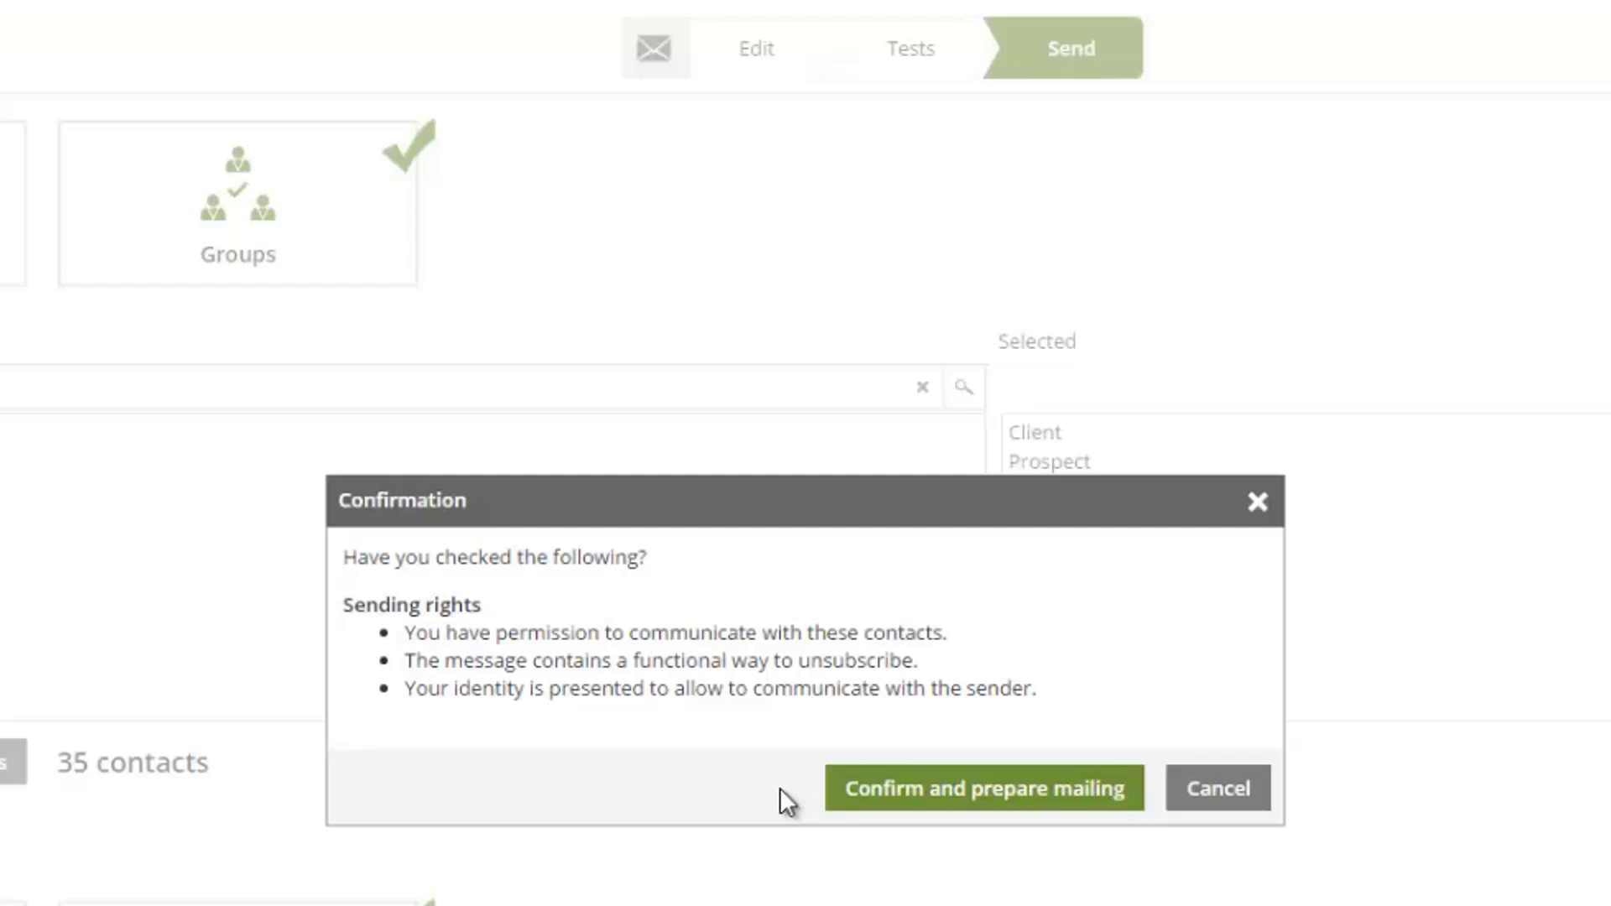
click(894, 792)
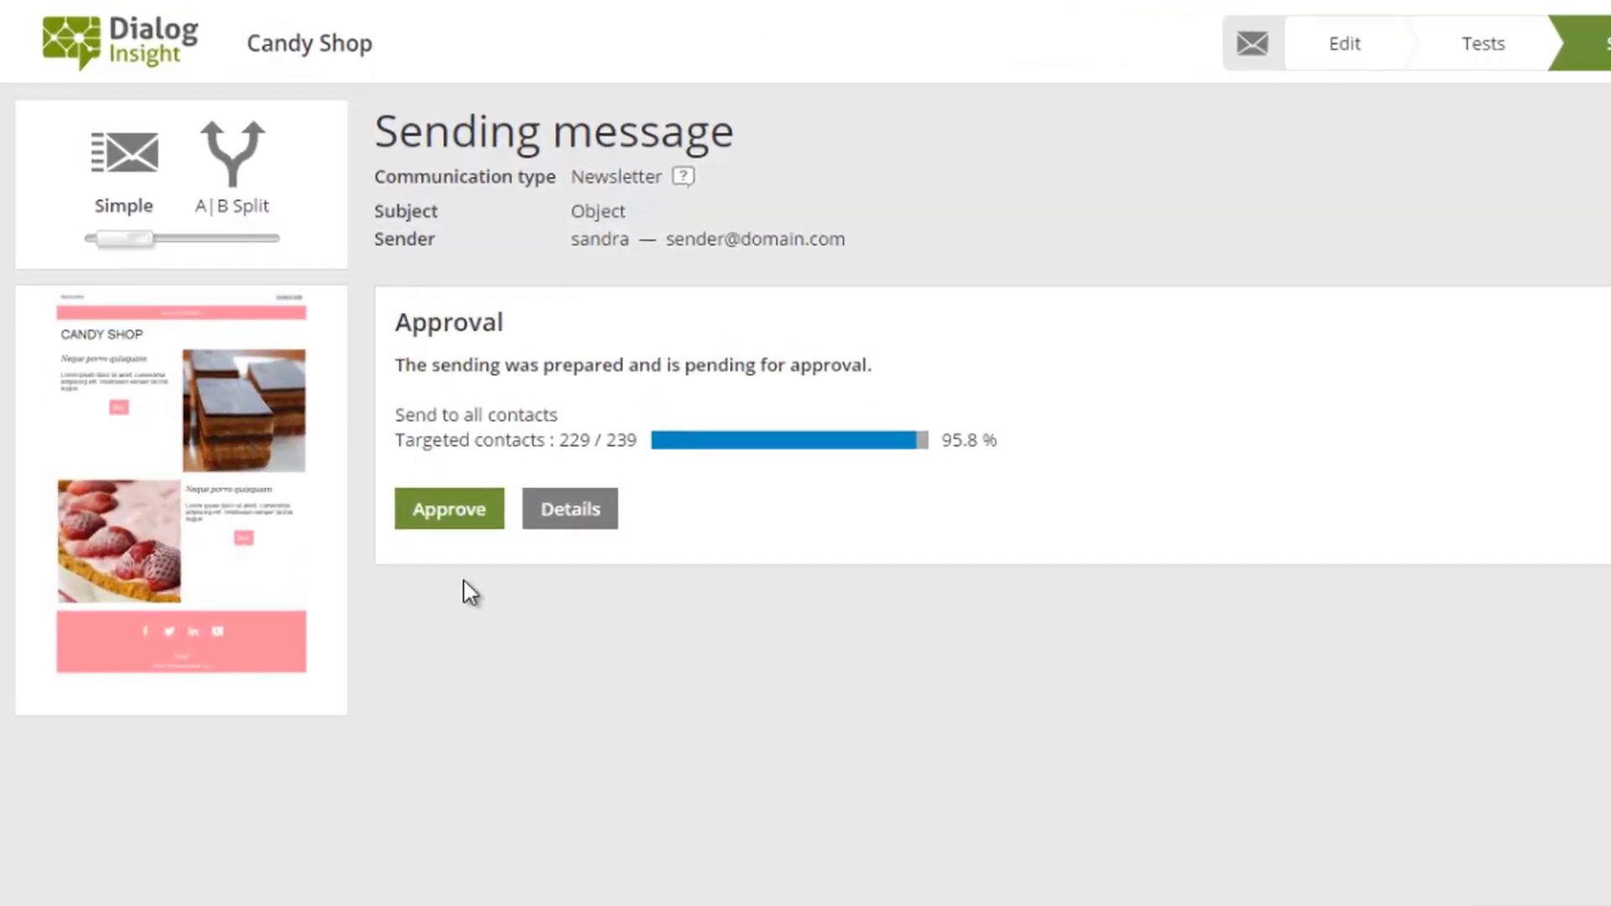
click(463, 525)
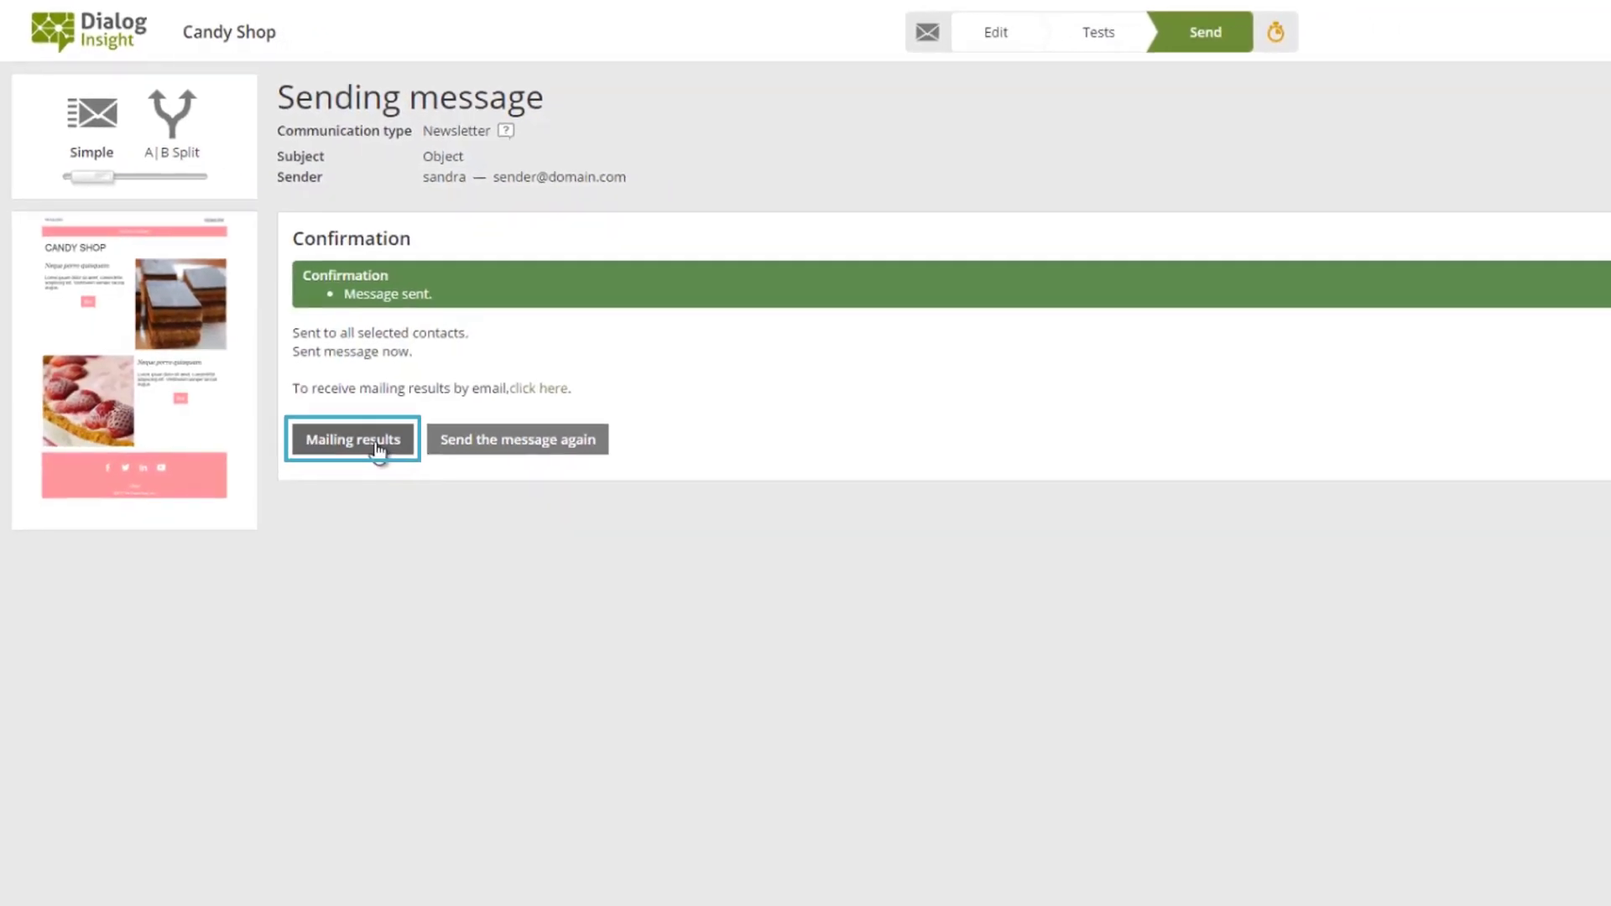
- Open the mailing results summary of the Candy Shop message and export it
click(508, 597)
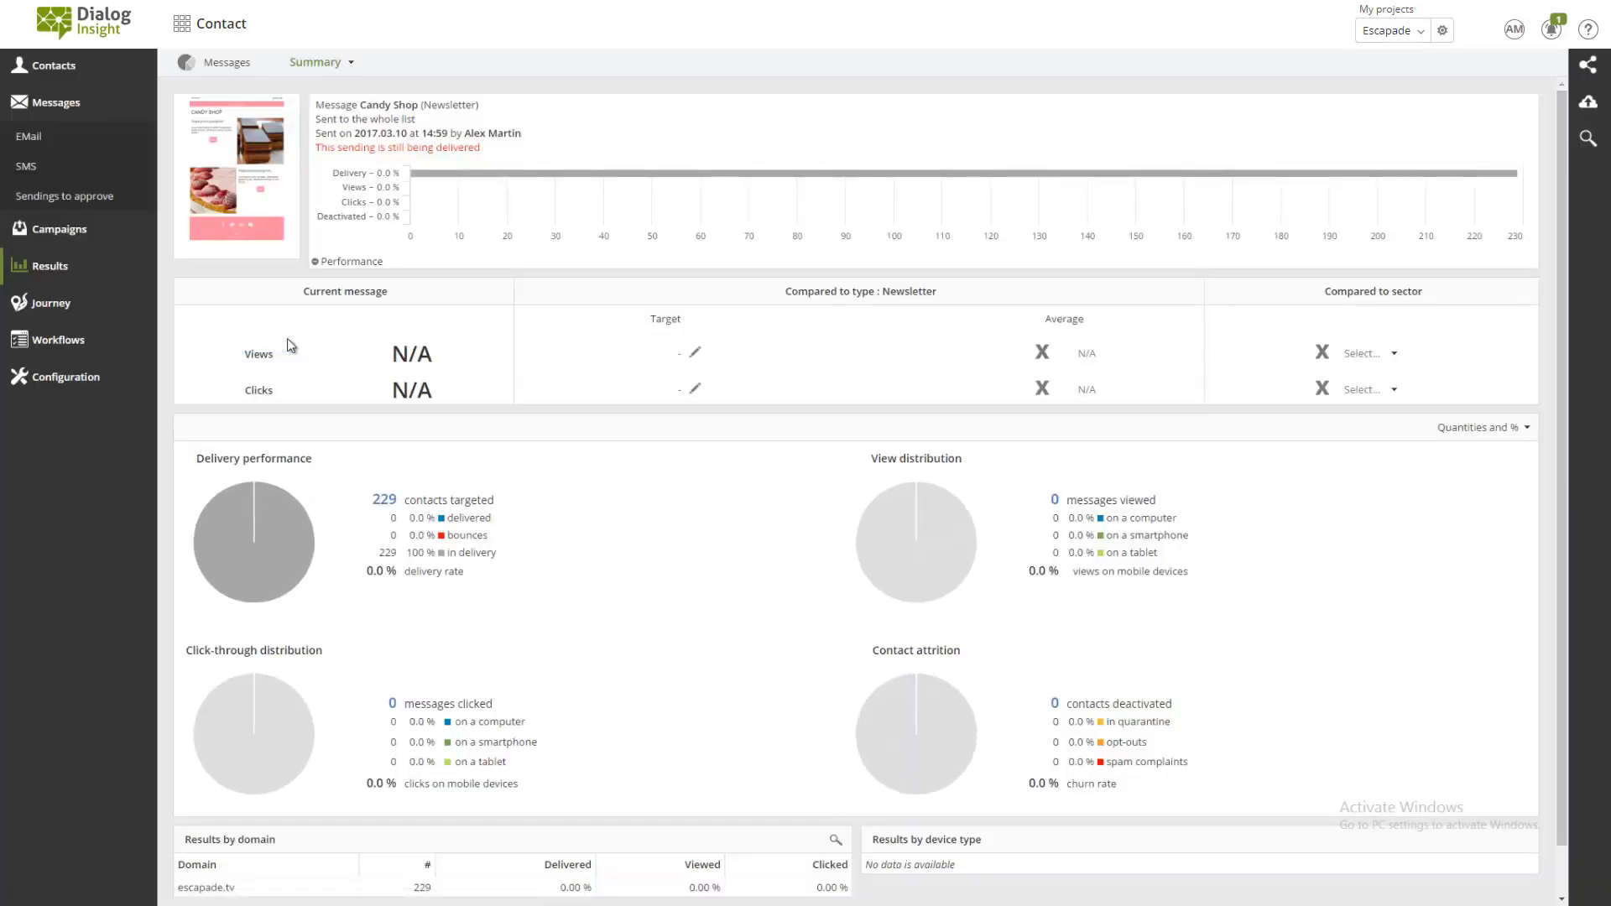
scroll(287, 339, down, 1)
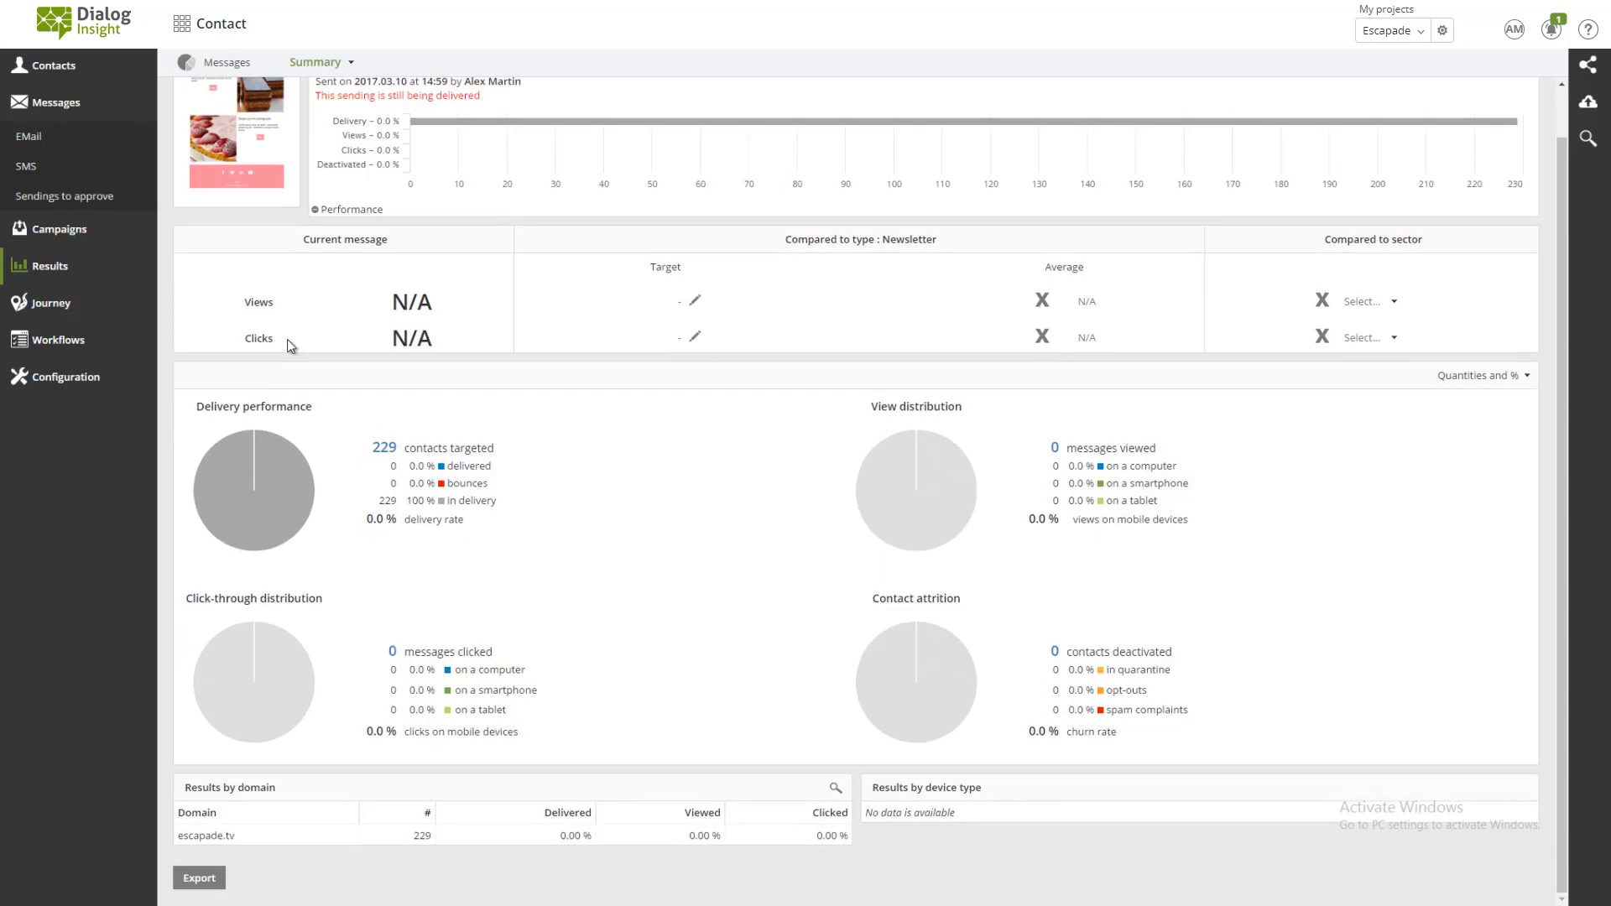
click(201, 879)
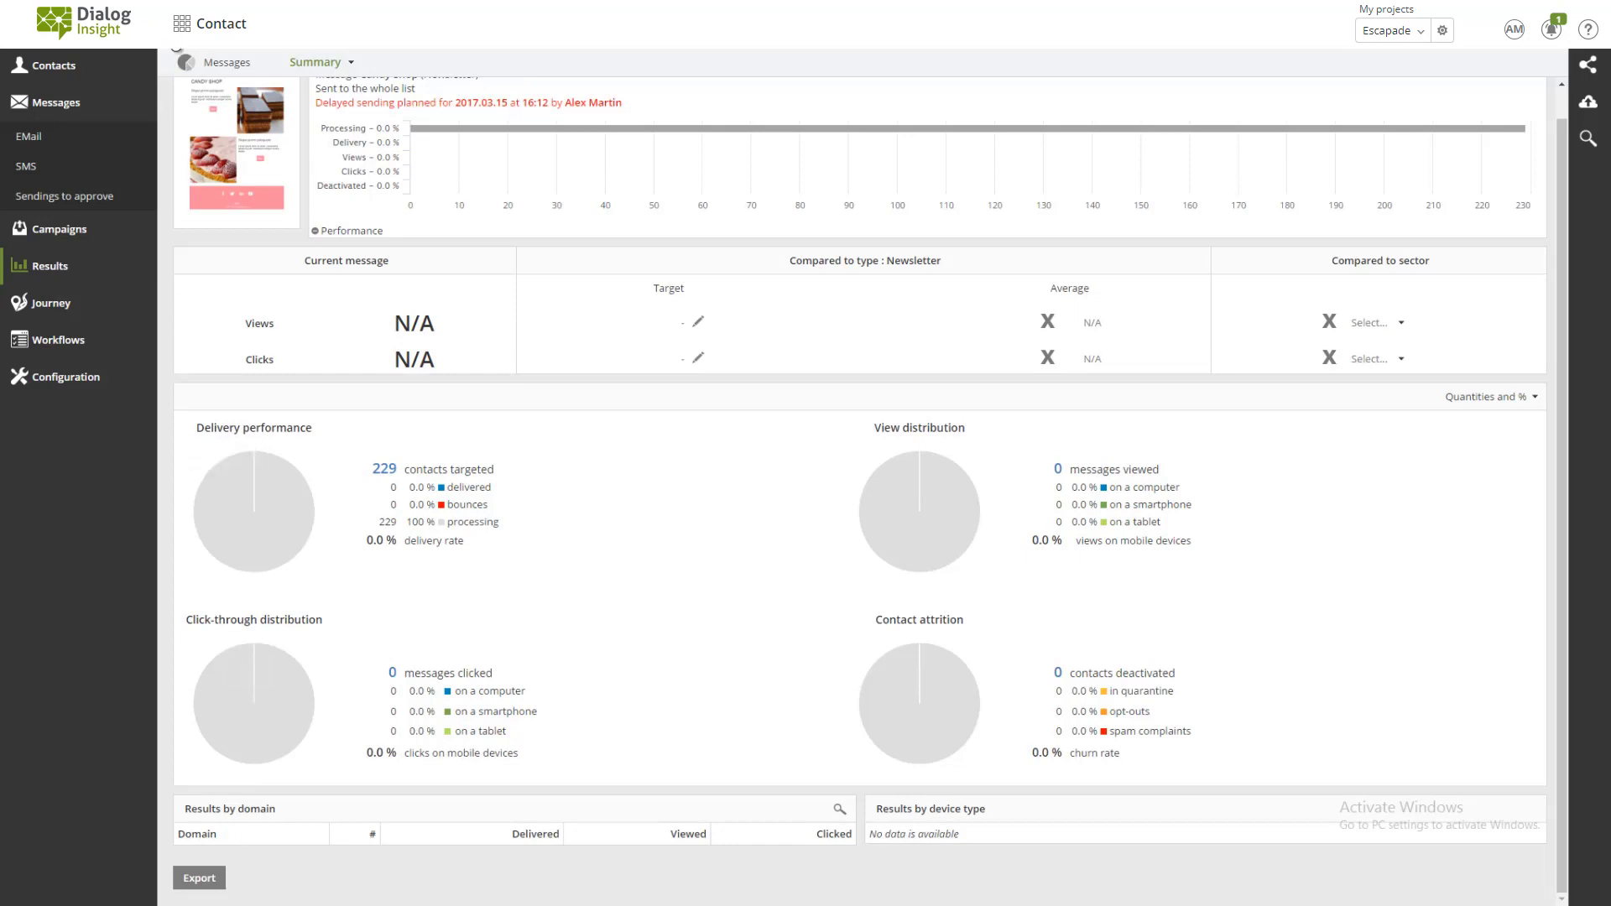
- Pause the upcoming Candy Shop mailing from the project's home dashboard
click(185, 57)
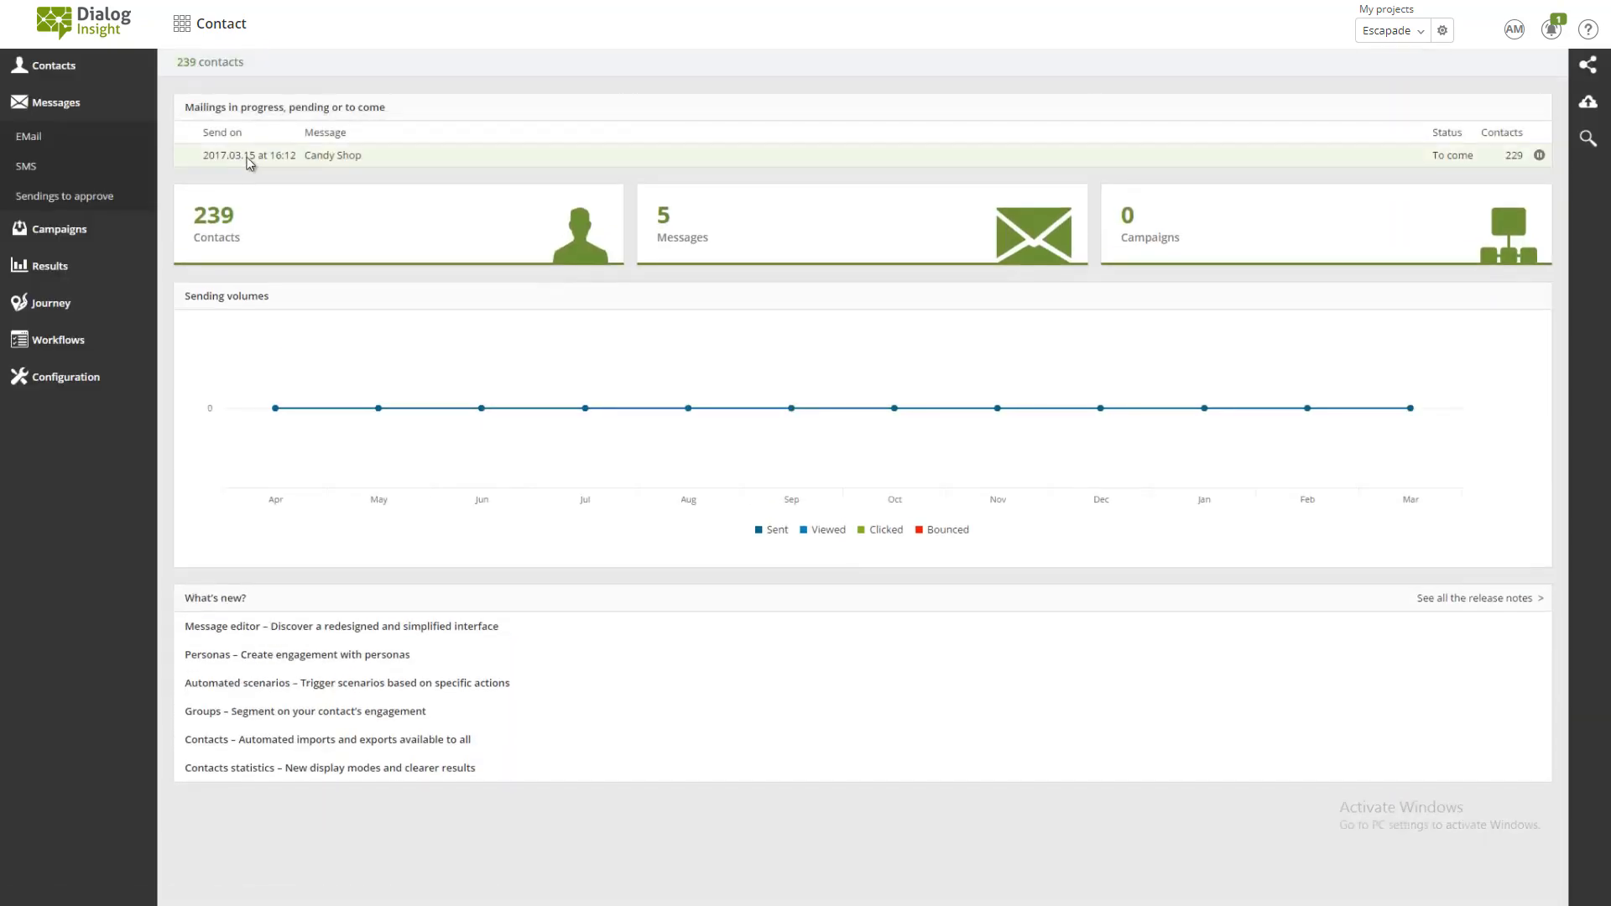
click(1539, 155)
- Draft the cancellation reason "raison/reason" with the option to cancel prepared but undelivered messages, and close the dialog without cancelling the sending
click(643, 293)
text(rai)
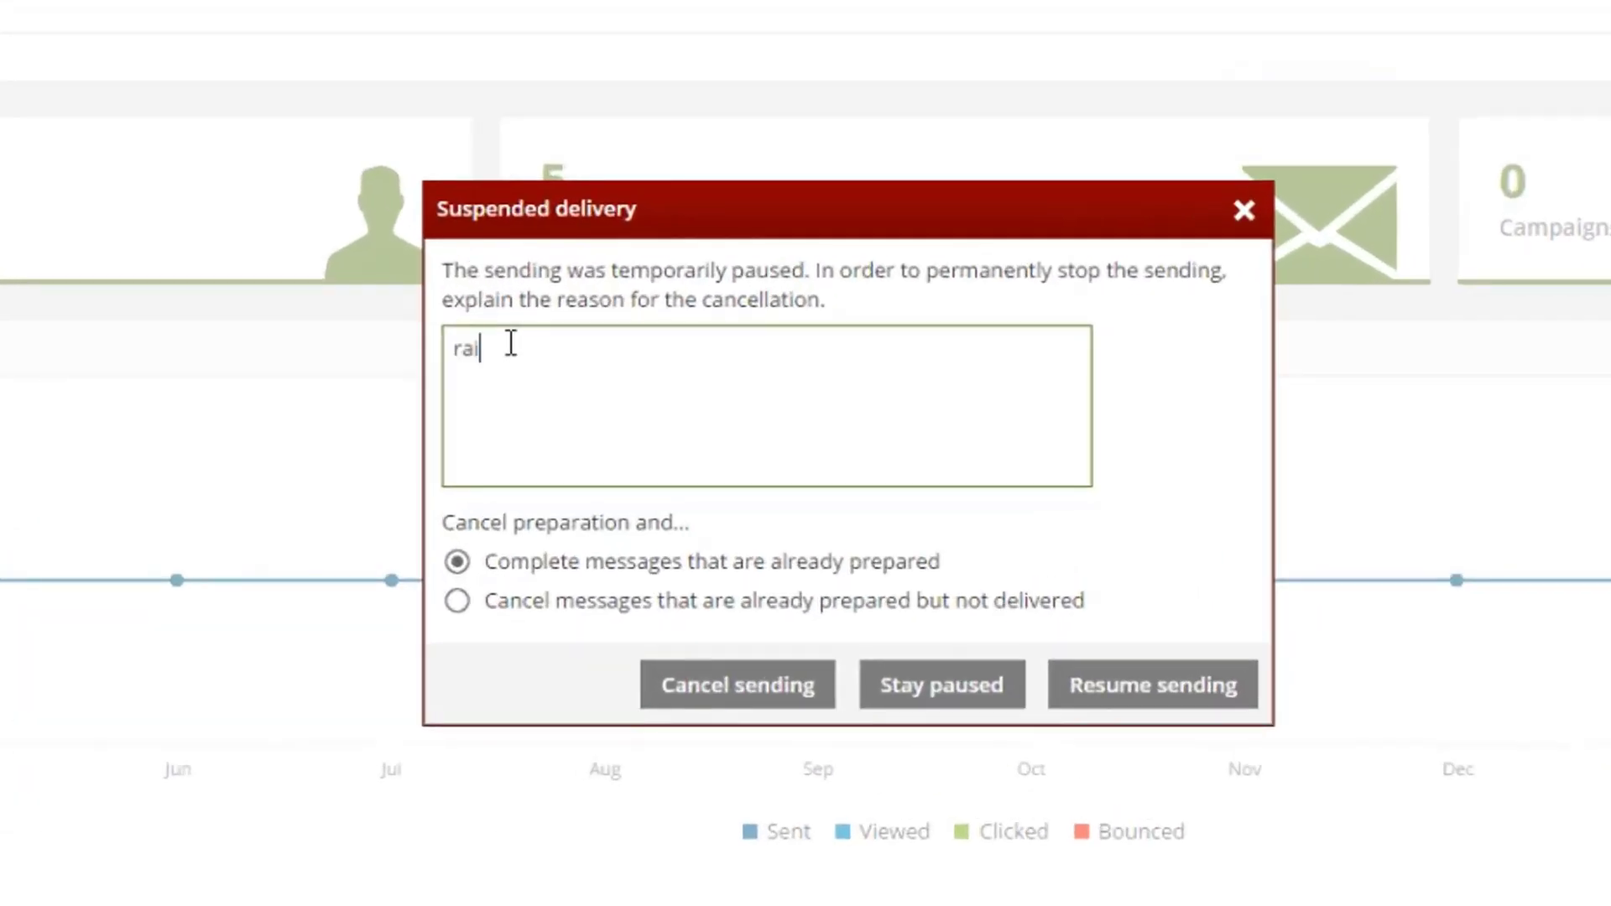
text(son/reason)
drag(596, 349, 449, 351)
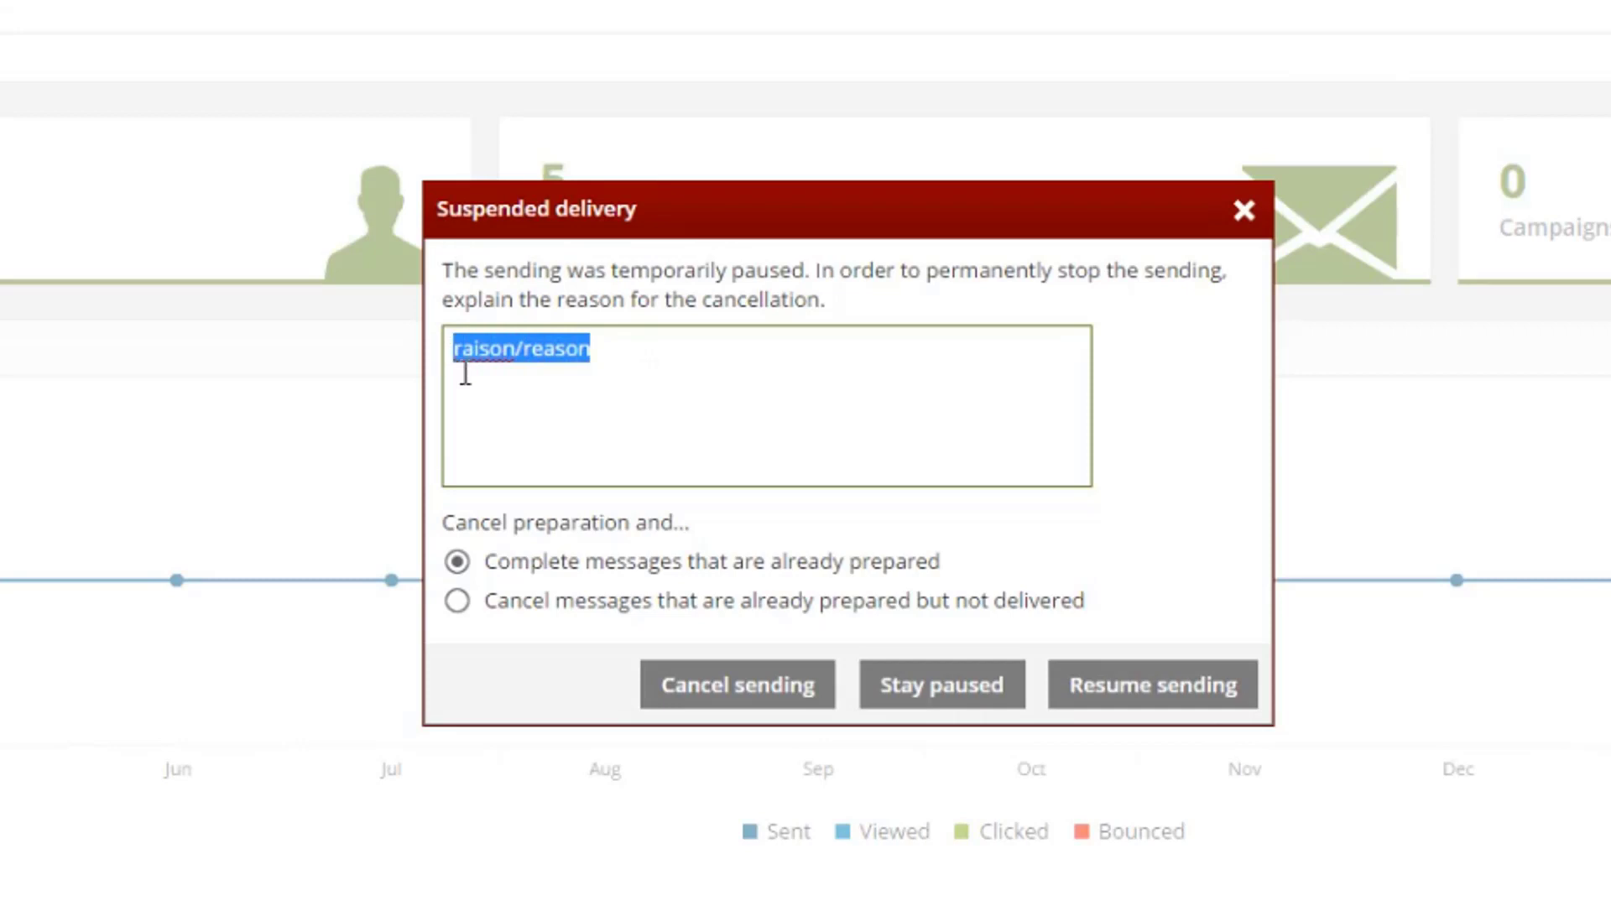
click(504, 428)
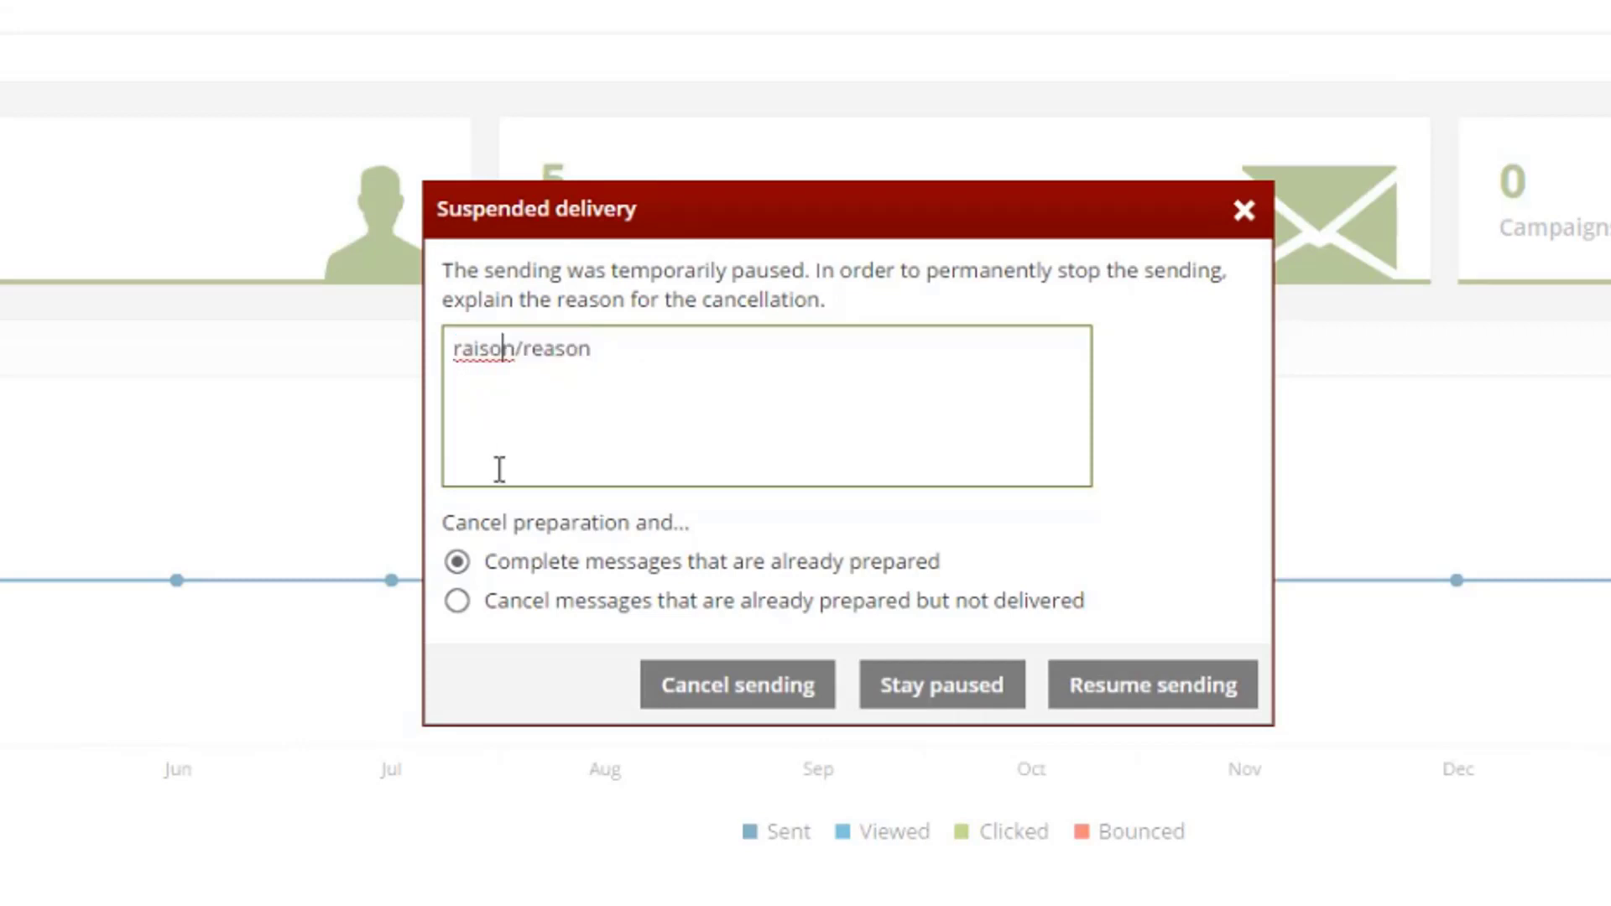
click(457, 600)
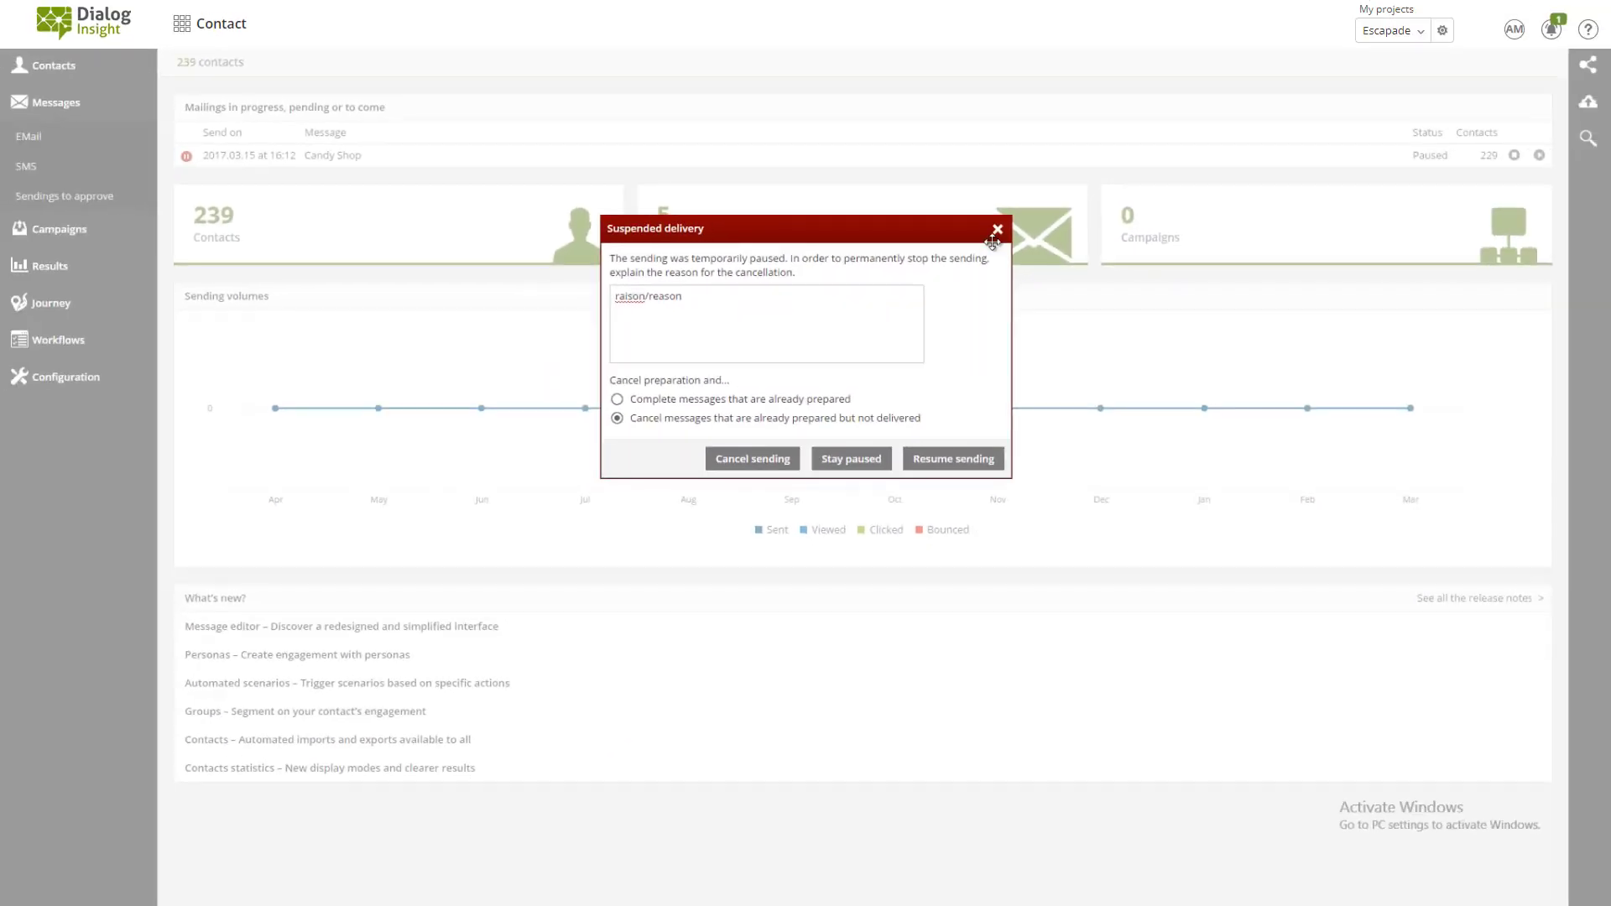
click(1243, 210)
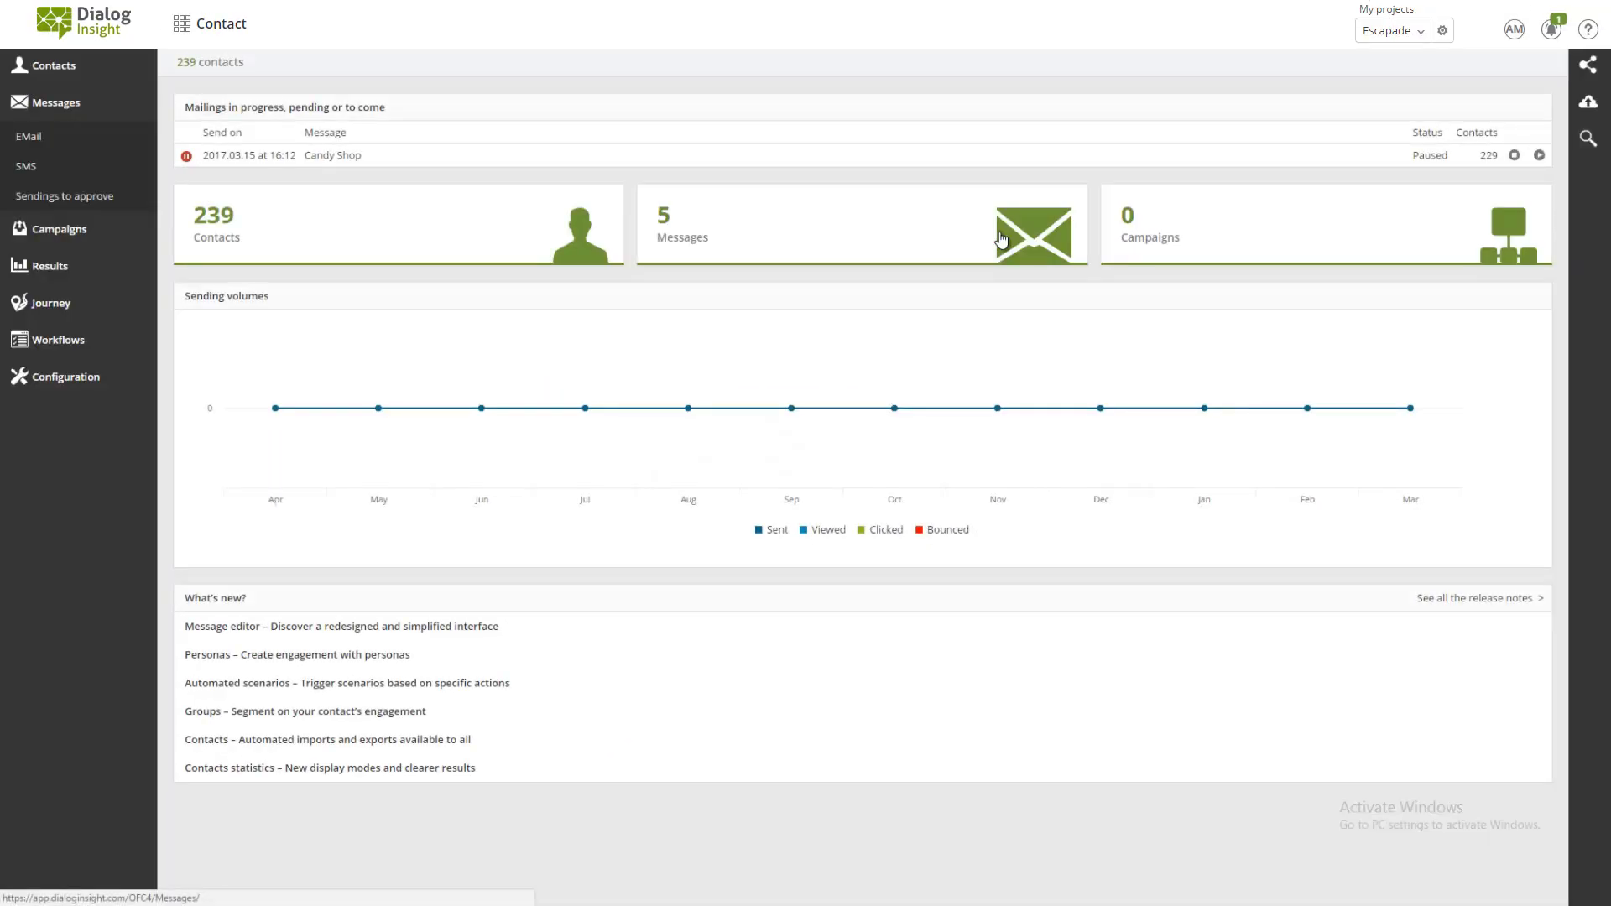